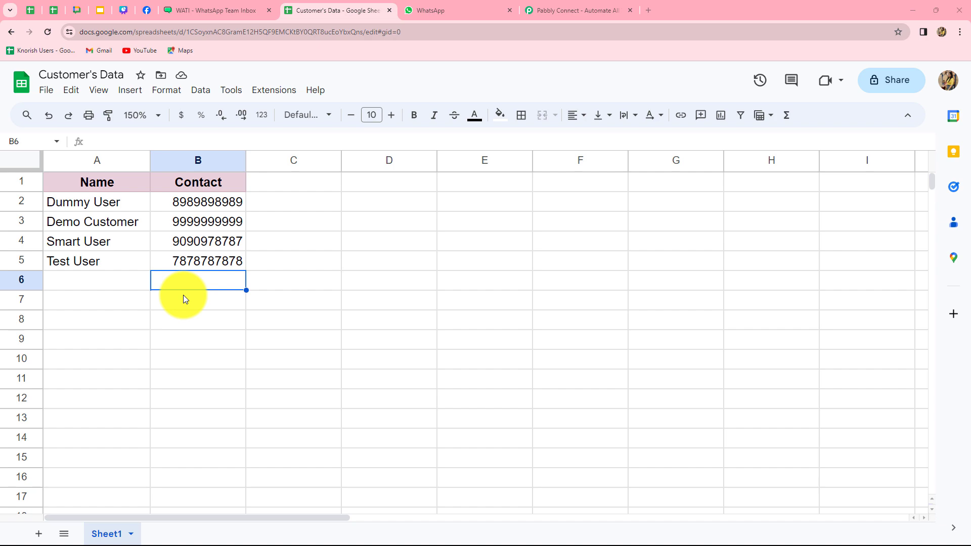
Step: Switch to the Pabbly Connect website, sign in and open the Pabbly Connect dashboard
{"action": "left_click", "coordinate": [552, 14]}
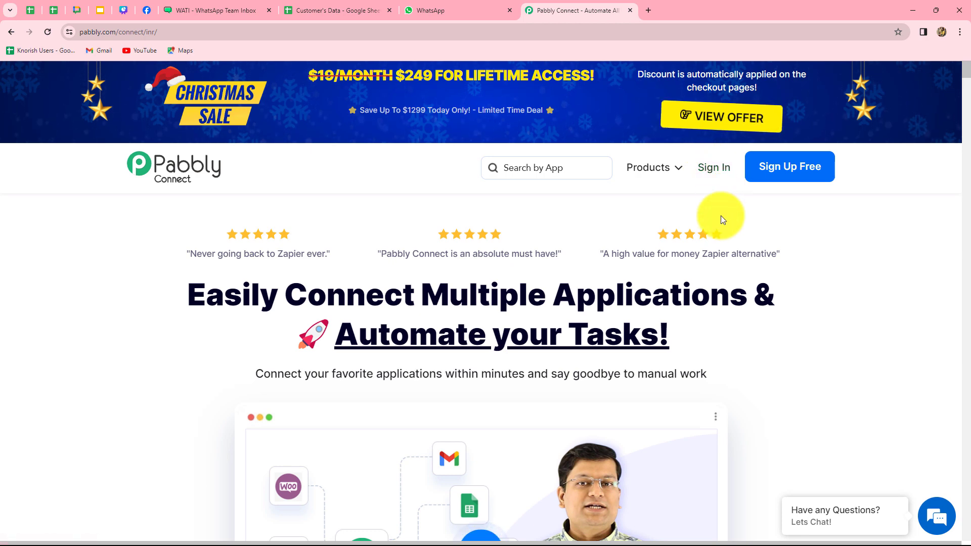
{"action": "left_click", "coordinate": [714, 171]}
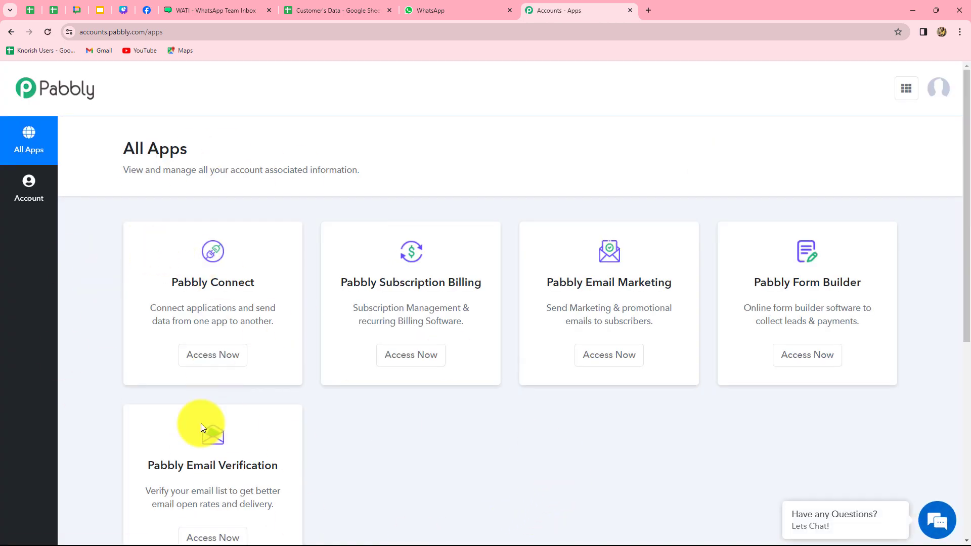
{"action": "left_click", "coordinate": [219, 361]}
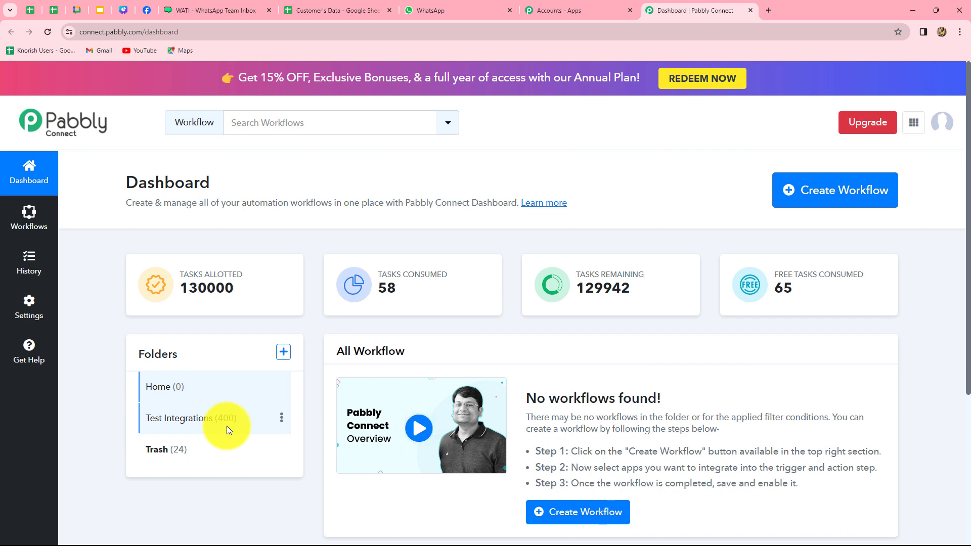
Step: Create a workflow named "Send Automated WhatsApp message to Customers for Discount offers" in the Test Integrations folder
{"action": "left_click", "coordinate": [823, 202]}
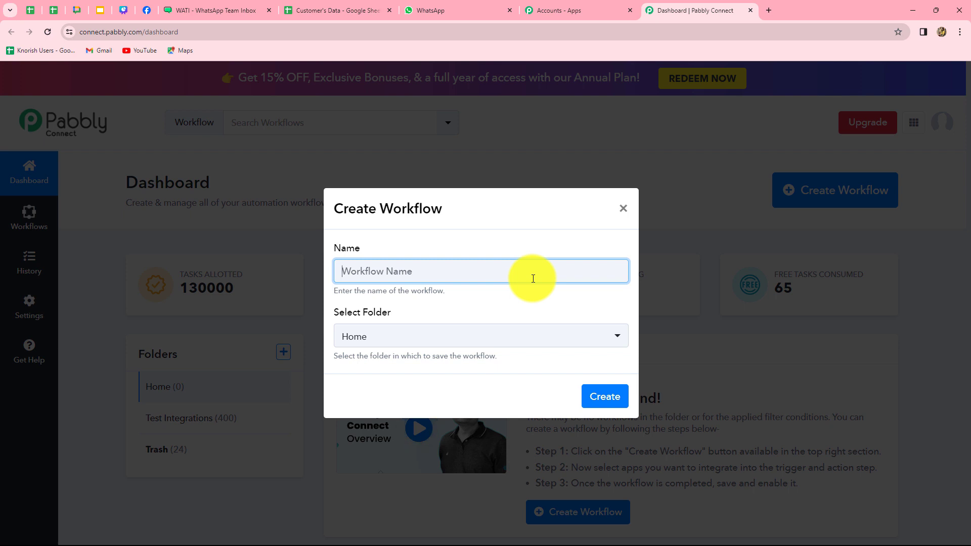
{"action": "key", "text": "ctrl+v"}
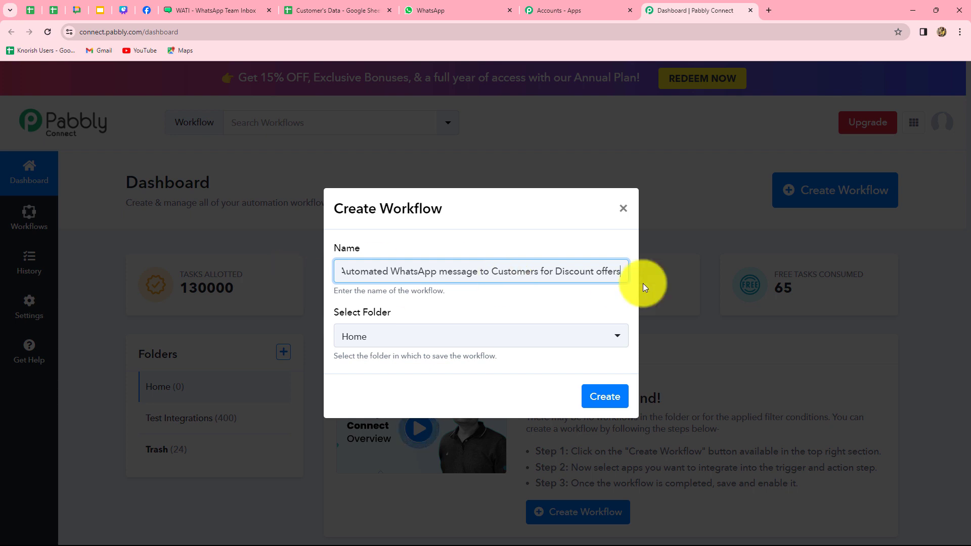
{"action": "left_click", "coordinate": [432, 343]}
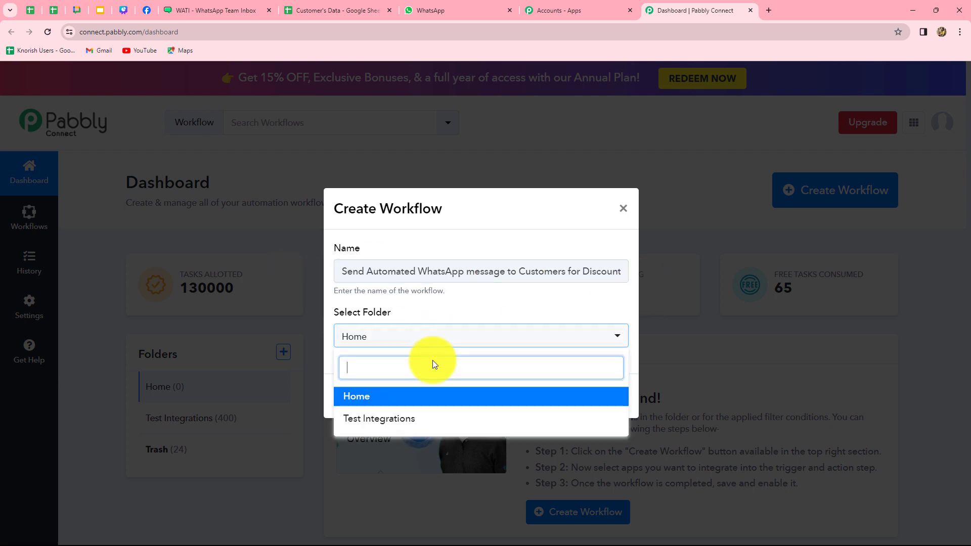
{"action": "left_click", "coordinate": [413, 420]}
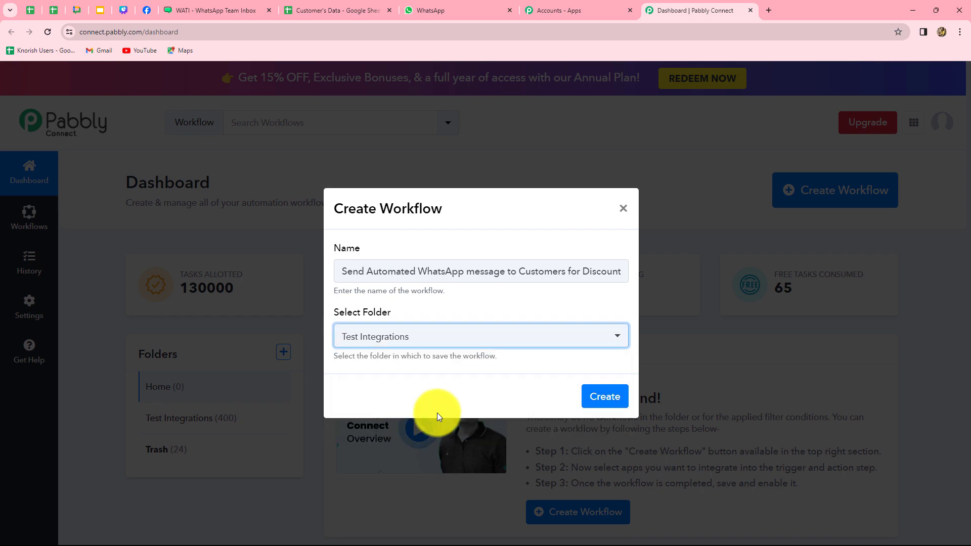
{"action": "left_click", "coordinate": [582, 397]}
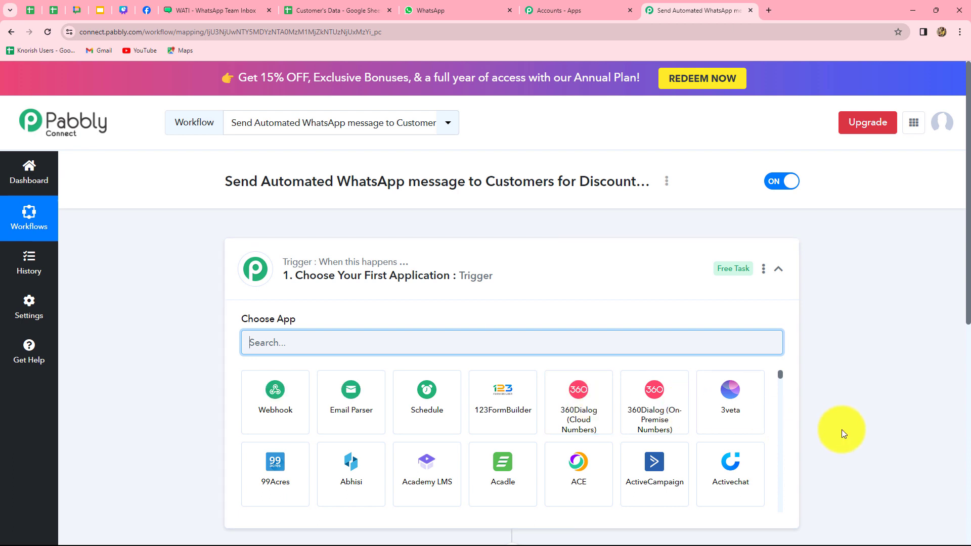
Step: Set the workflow's trigger to Google Sheets with the event New or Updated Spreadsheet Row
{"action": "scroll", "coordinate": [842, 426], "scroll_direction": "down", "scroll_amount": 3}
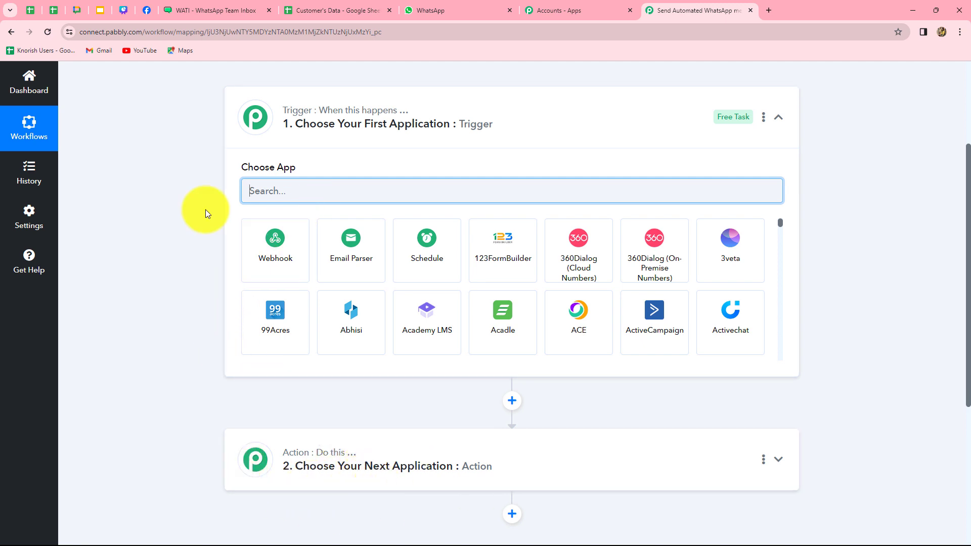
{"action": "left_click", "coordinate": [306, 13]}
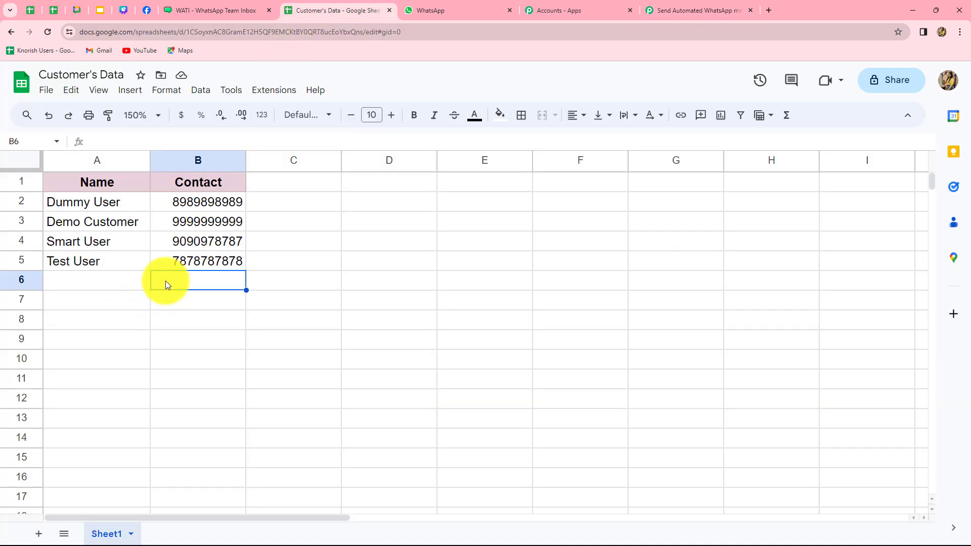
{"action": "left_click", "coordinate": [688, 10]}
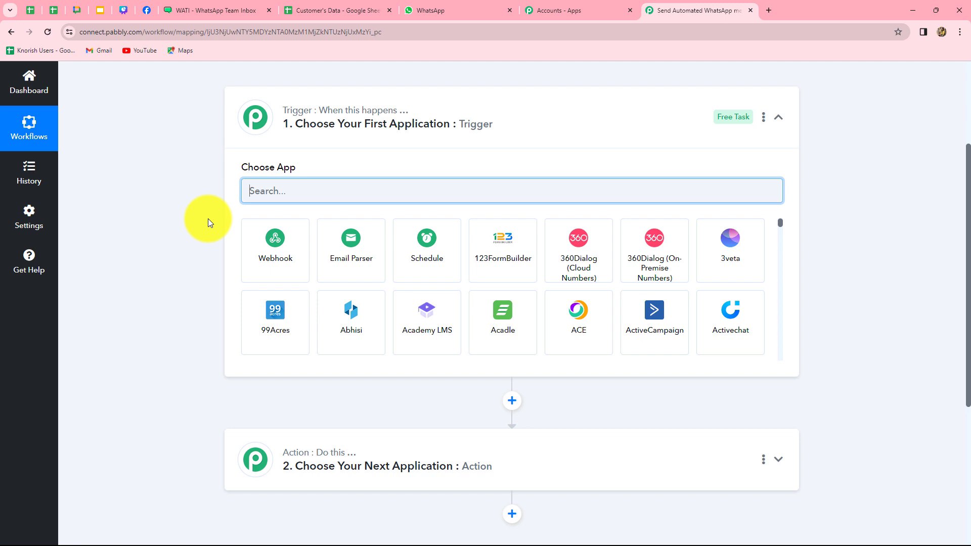
{"action": "type", "text": "Goo"}
{"action": "left_click", "coordinate": [511, 324]}
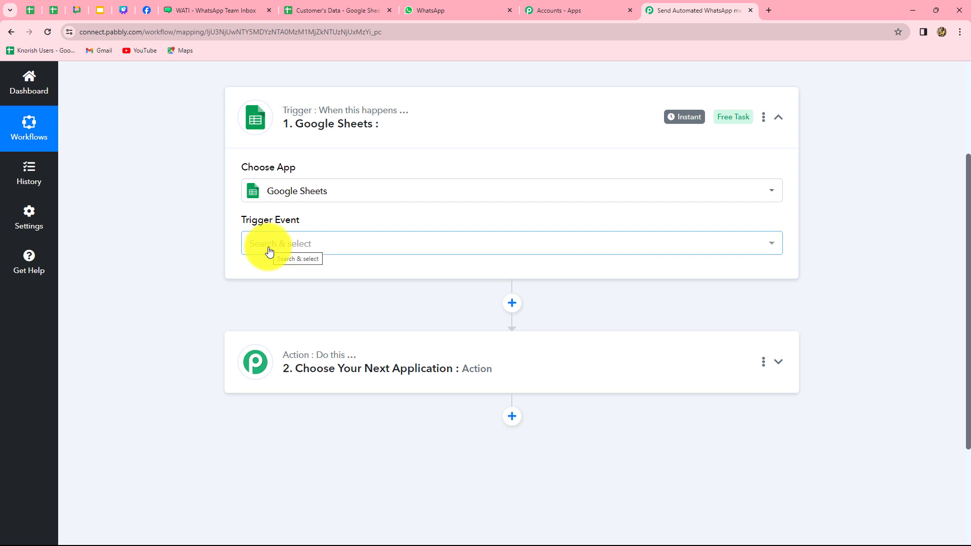
{"action": "left_click", "coordinate": [268, 245]}
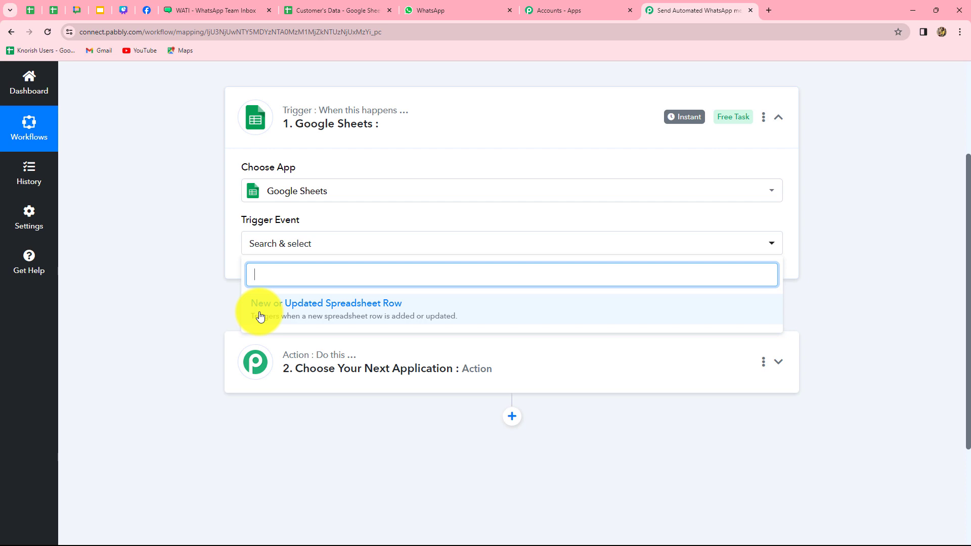
{"action": "left_click", "coordinate": [381, 312]}
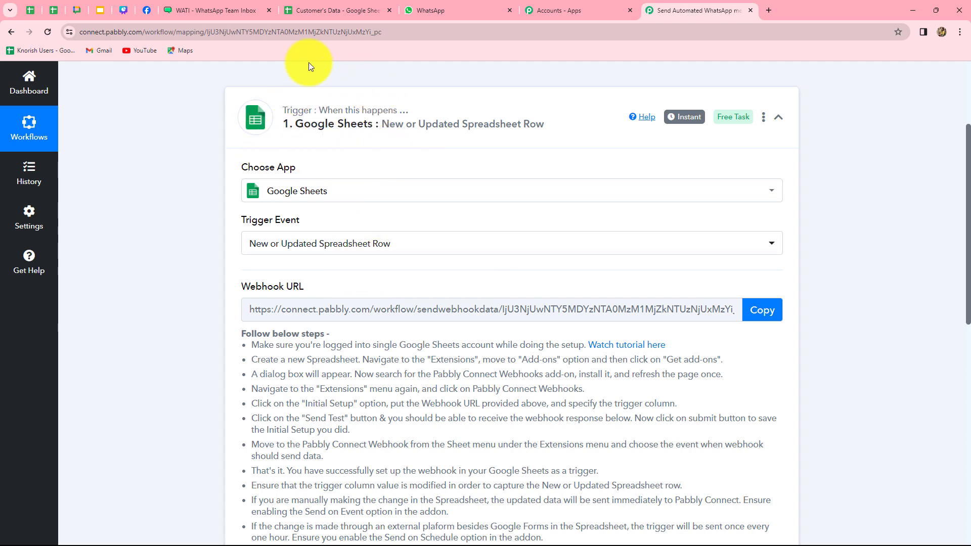
Step: Review the Google Sheets trigger's setup instructions and copy its webhook URL
{"action": "left_click", "coordinate": [333, 11]}
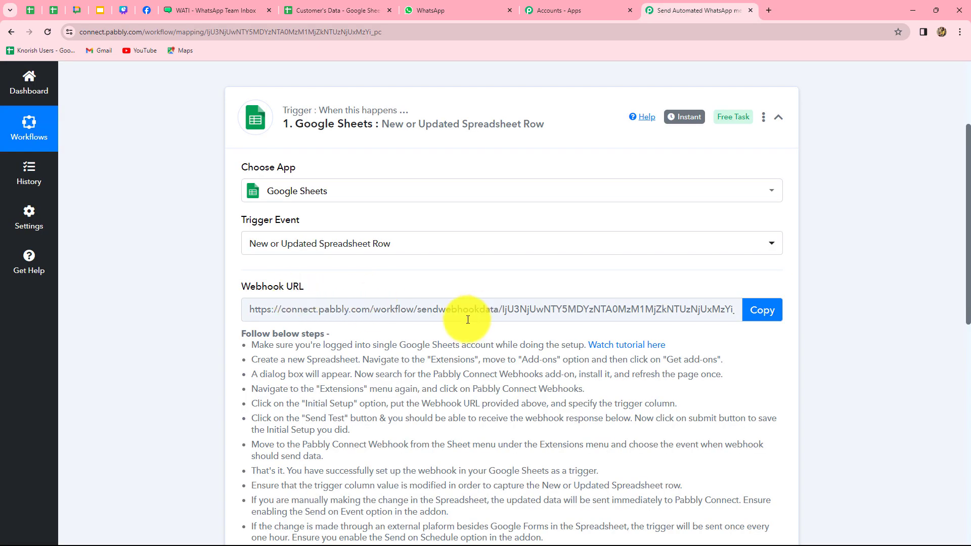
{"action": "scroll", "coordinate": [420, 314], "scroll_direction": "down", "scroll_amount": 2}
{"action": "left_click_drag", "start_coordinate": [273, 258], "coordinate": [557, 430]}
{"action": "left_click", "coordinate": [568, 472]}
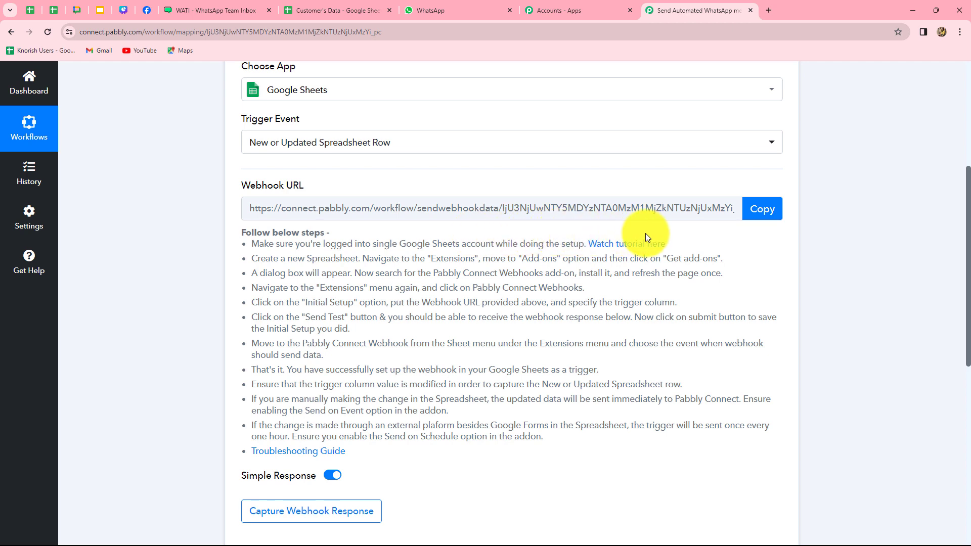
{"action": "left_click", "coordinate": [319, 7]}
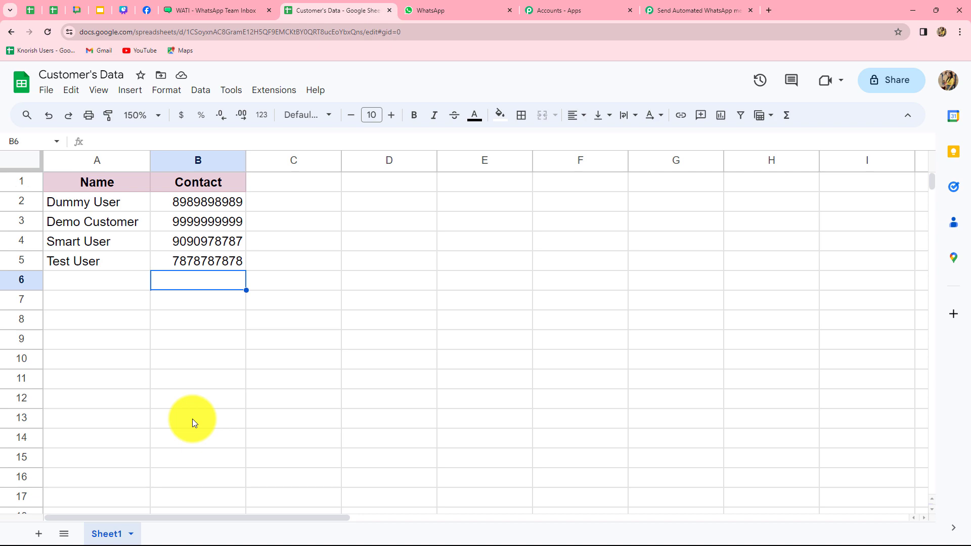
{"action": "left_click", "coordinate": [733, 10]}
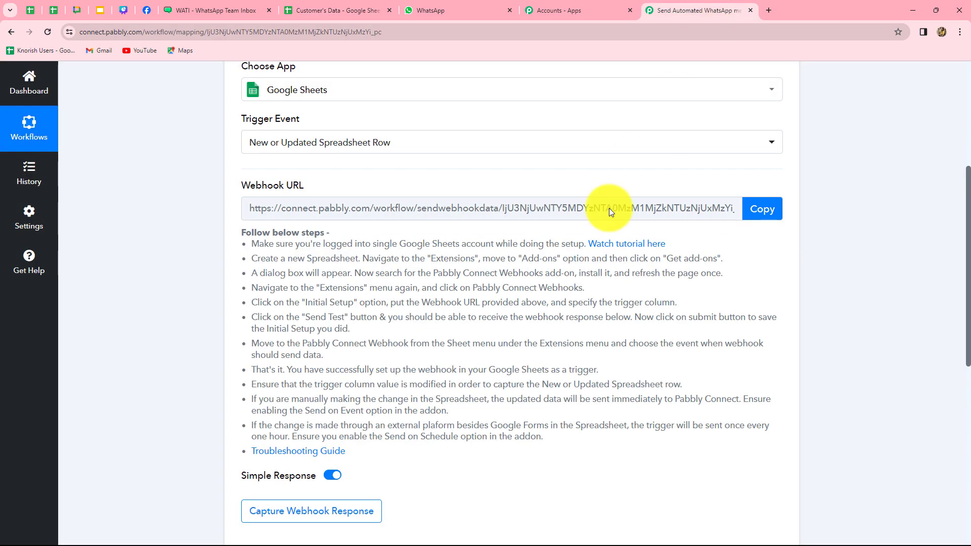
{"action": "left_click", "coordinate": [759, 212]}
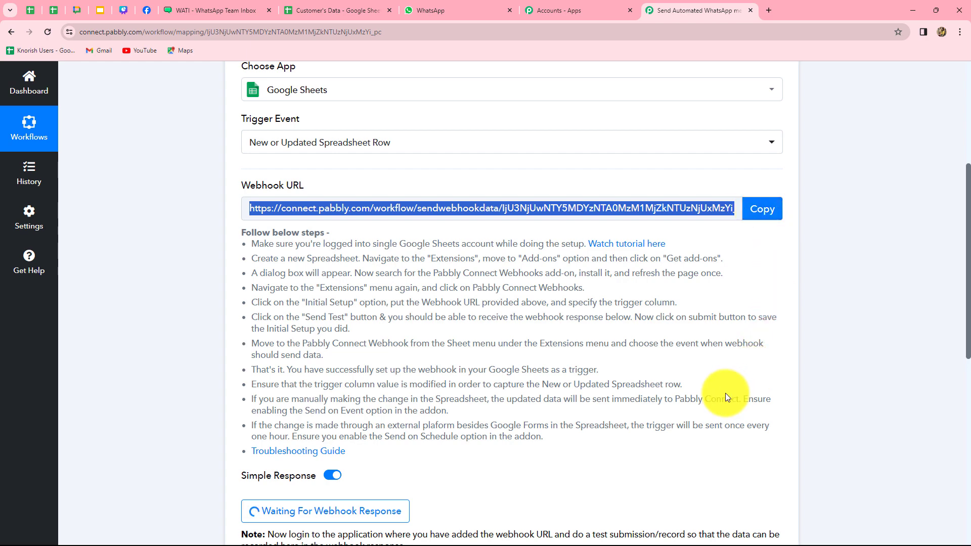
Step: Switch to the Customer's Data sheet and search the Google Workspace Marketplace for the Pabbly Connect Webhooks add-on
{"action": "left_click", "coordinate": [348, 11]}
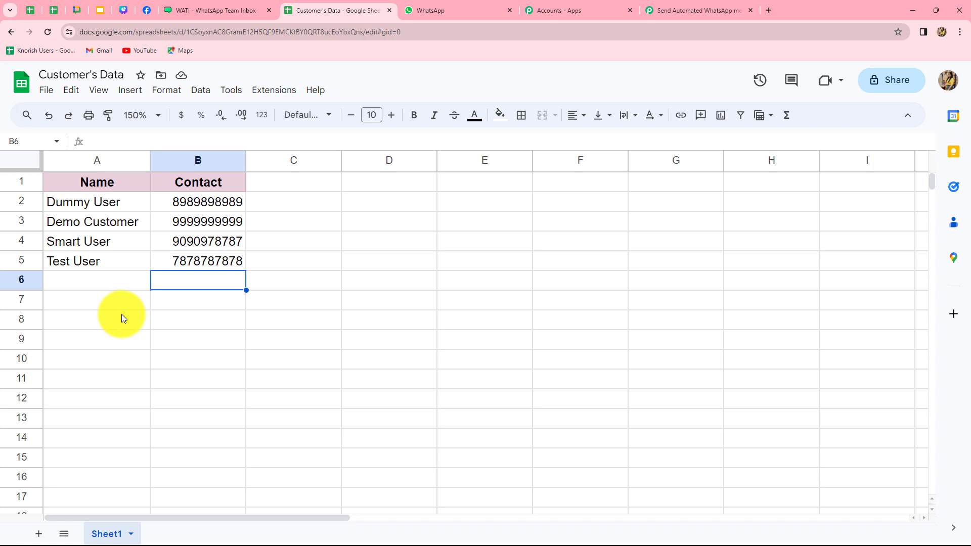
{"action": "left_click", "coordinate": [273, 96]}
{"action": "mouse_move", "coordinate": [276, 113]}
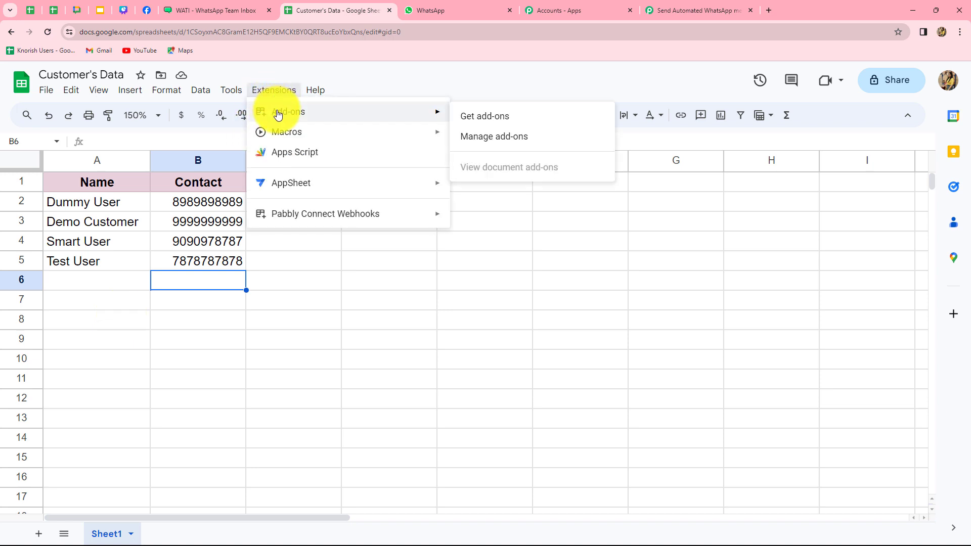
{"action": "left_click", "coordinate": [511, 122]}
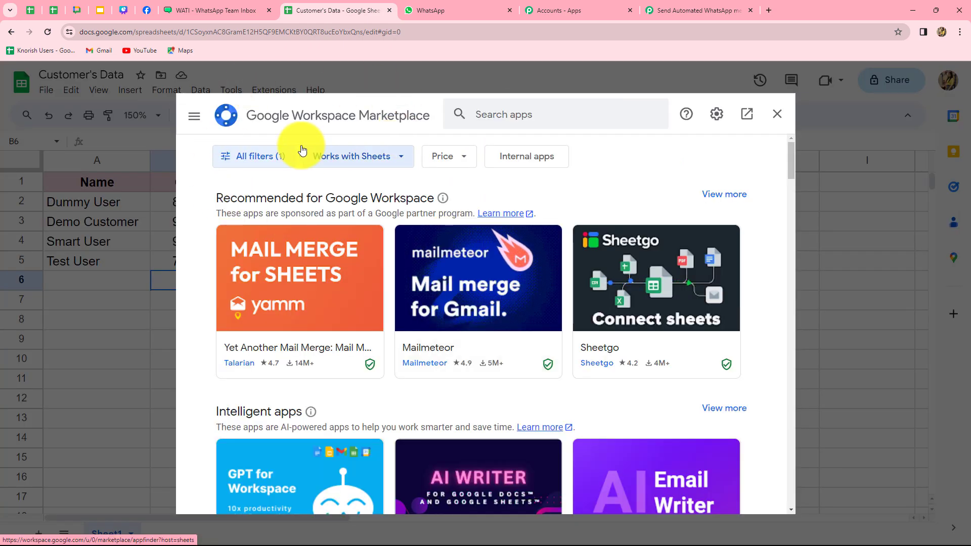
{"action": "left_click", "coordinate": [514, 118]}
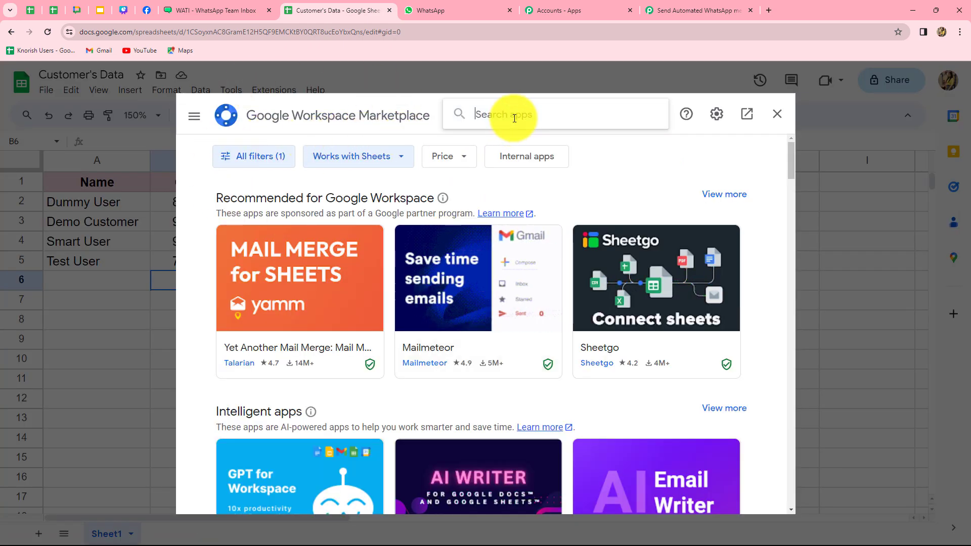
{"action": "type", "text": "Pabb"}
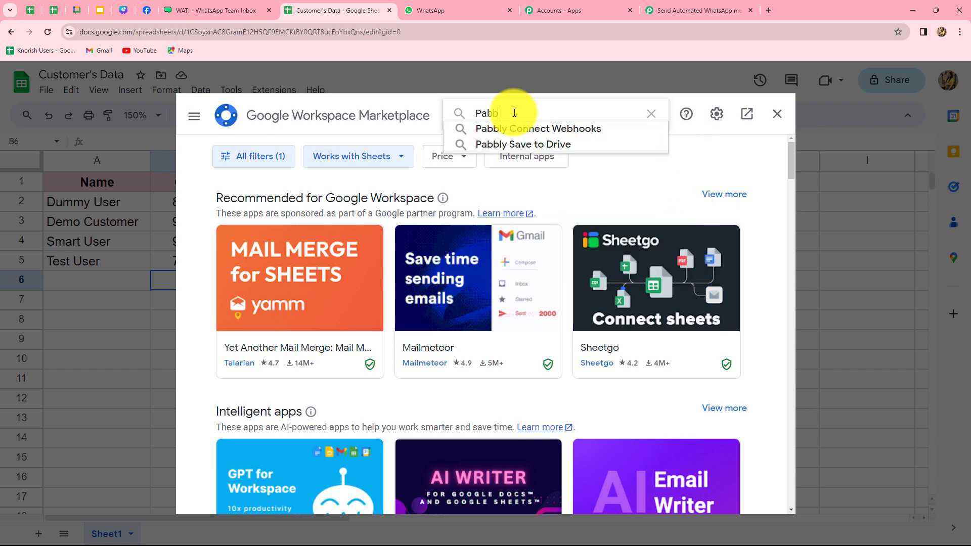
{"action": "left_click", "coordinate": [502, 126]}
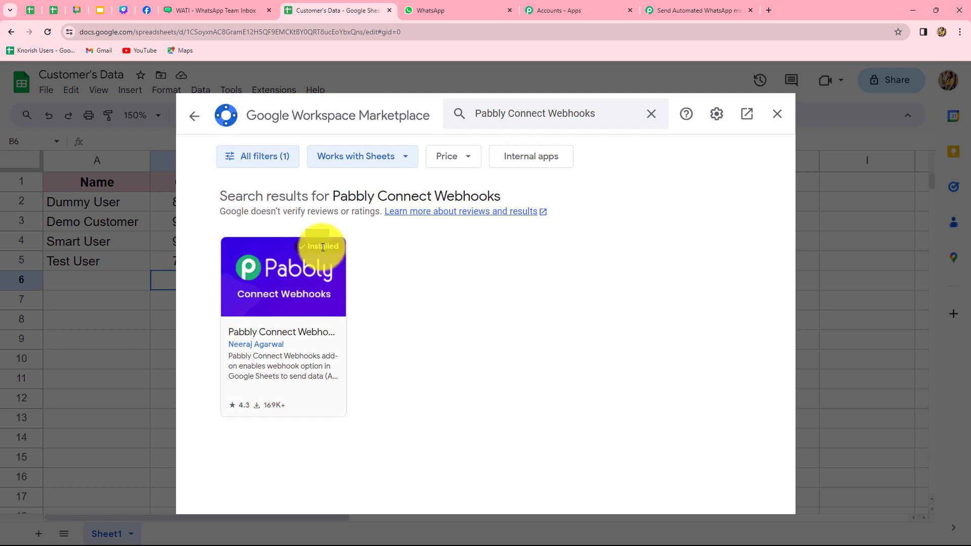
{"action": "left_click", "coordinate": [778, 114]}
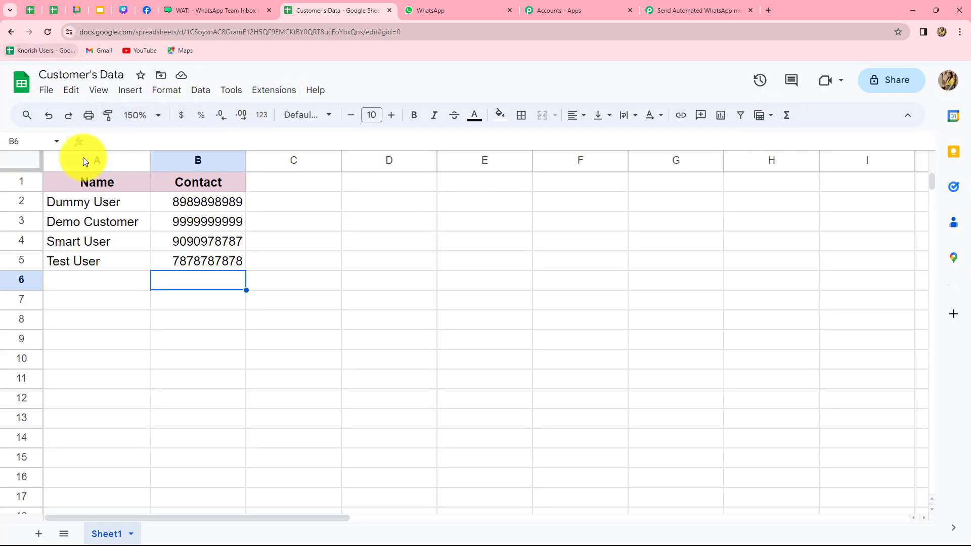
Step: Open the Pabbly Connect Webhooks add-on's Initial Setup for Sheet1 and paste the copied webhook URL
{"action": "left_click", "coordinate": [278, 96]}
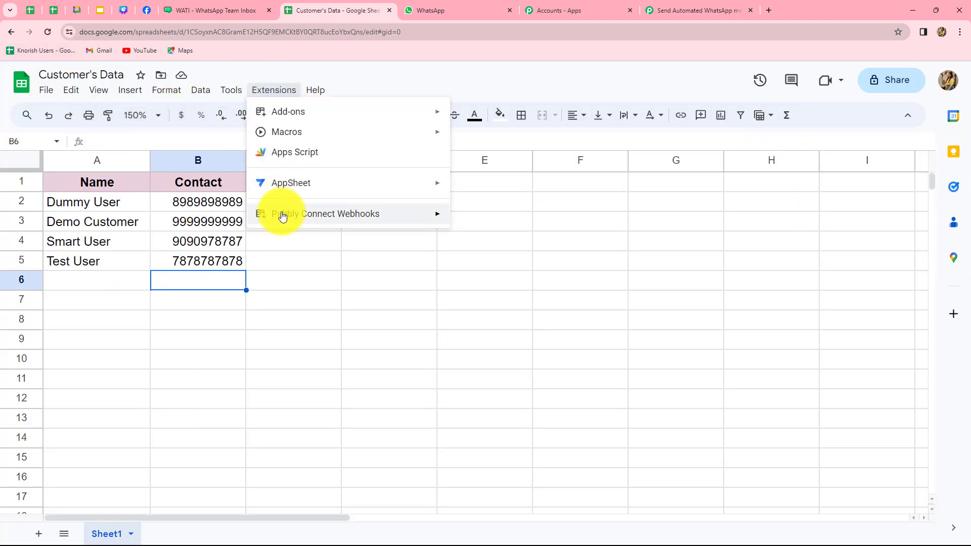
{"action": "mouse_move", "coordinate": [341, 219]}
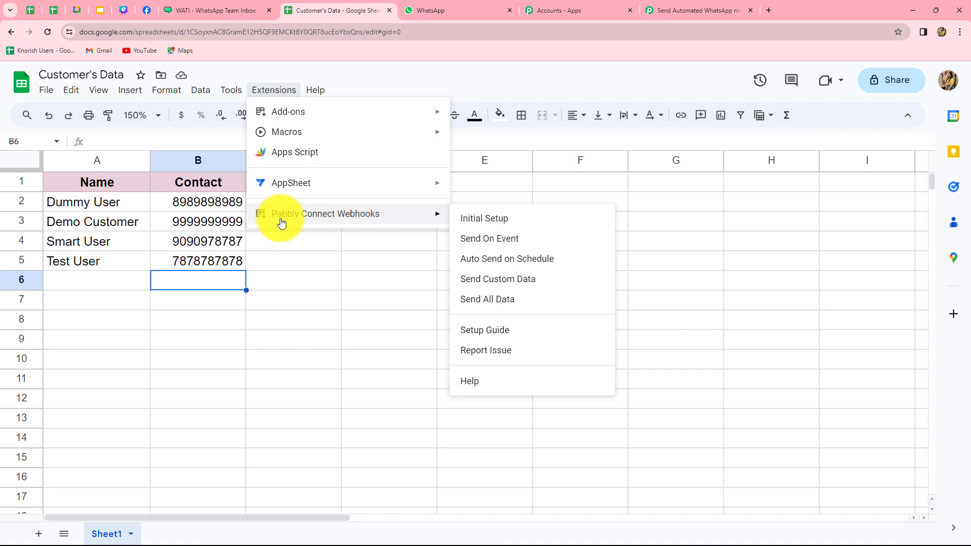
{"action": "left_click", "coordinate": [472, 217]}
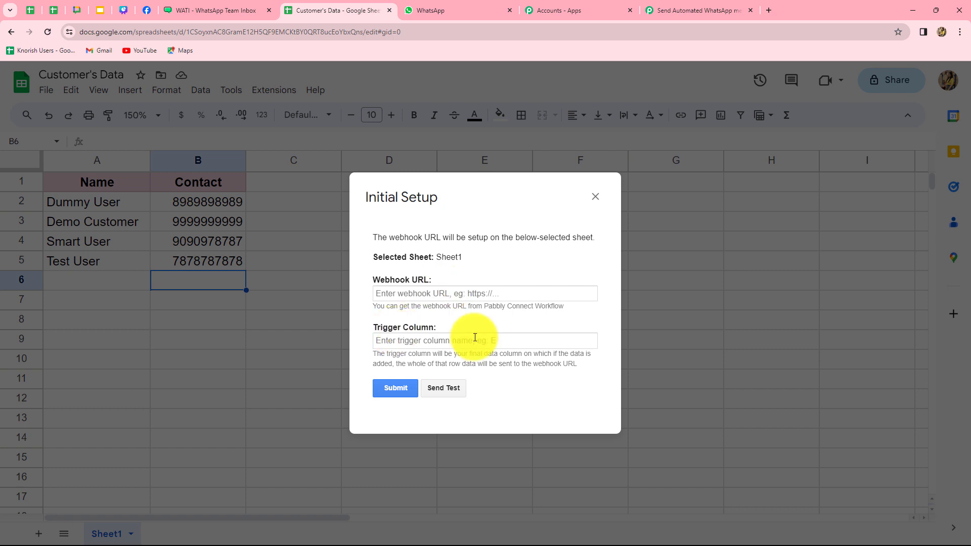
{"action": "left_click", "coordinate": [428, 295]}
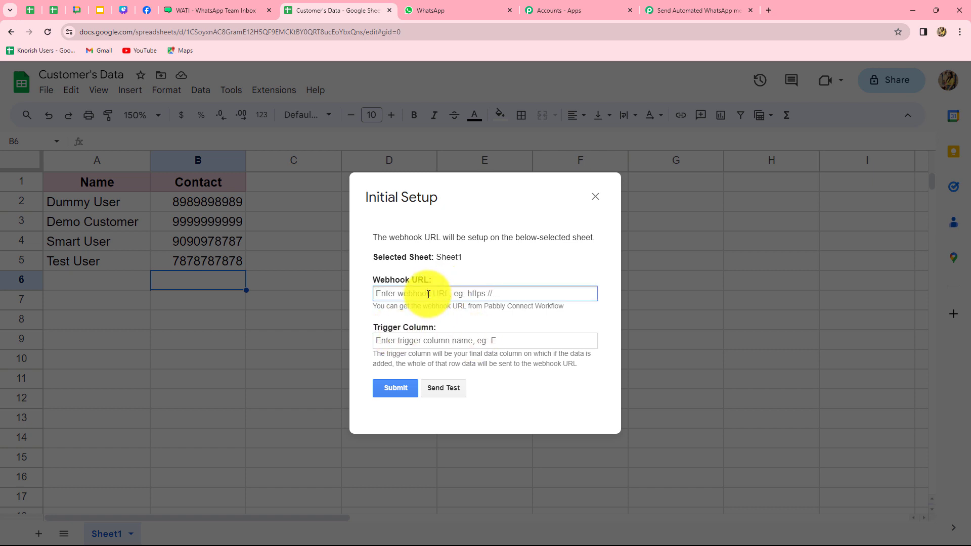
{"action": "key", "text": "ctrl+v"}
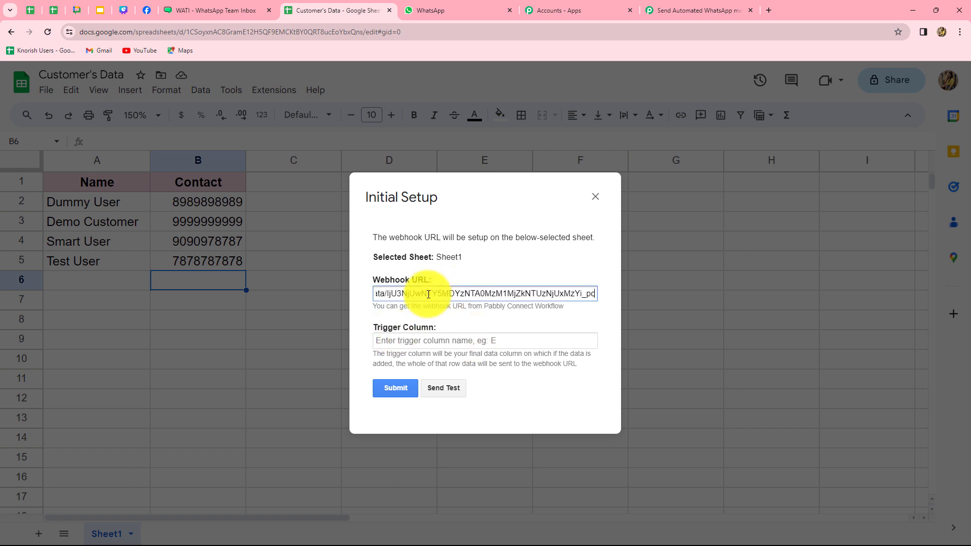
Step: Set the trigger column to B, then send the test data and submit the initial setup
{"action": "left_click", "coordinate": [418, 339]}
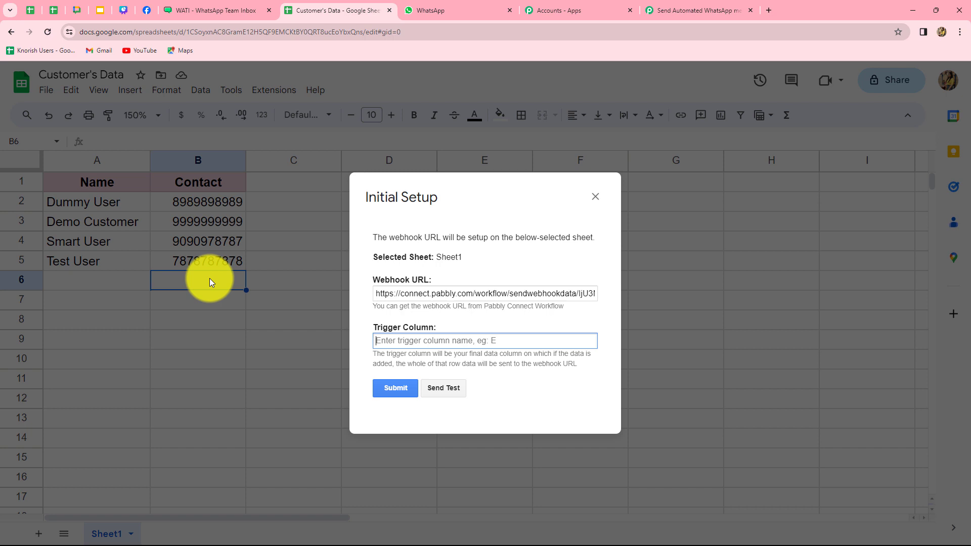
{"action": "type", "text": "B"}
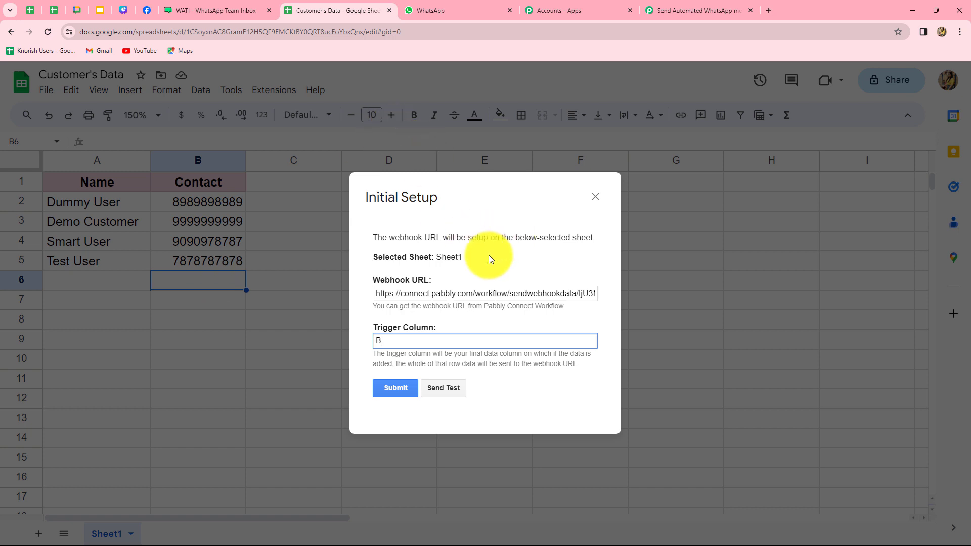
{"action": "left_click", "coordinate": [454, 397]}
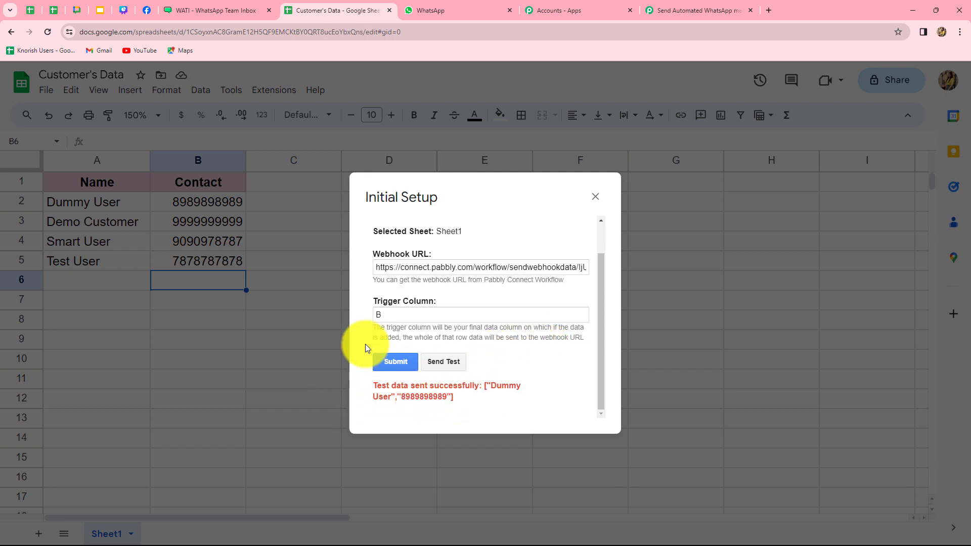
{"action": "left_click", "coordinate": [388, 363]}
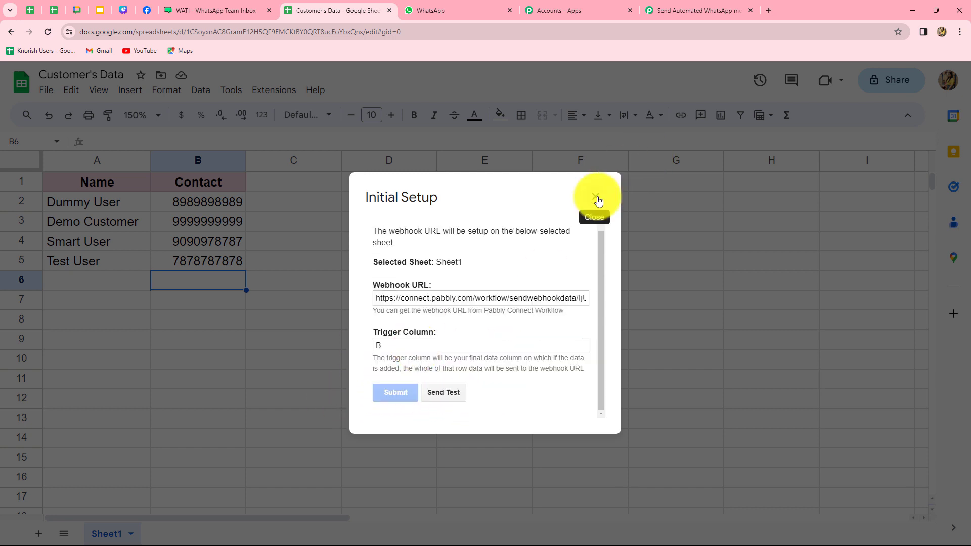
Step: Close the add-on setup and check the webhook response captured in the Pabbly Connect workflow against the Customer's Data sheet
{"action": "left_click", "coordinate": [597, 198]}
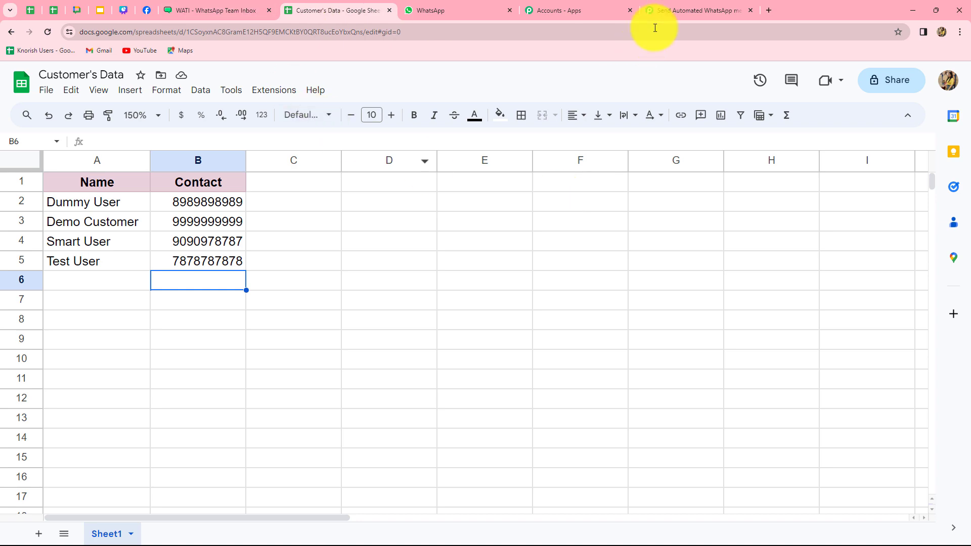
{"action": "left_click", "coordinate": [700, 10]}
{"action": "scroll", "coordinate": [876, 409], "scroll_direction": "down", "scroll_amount": 10}
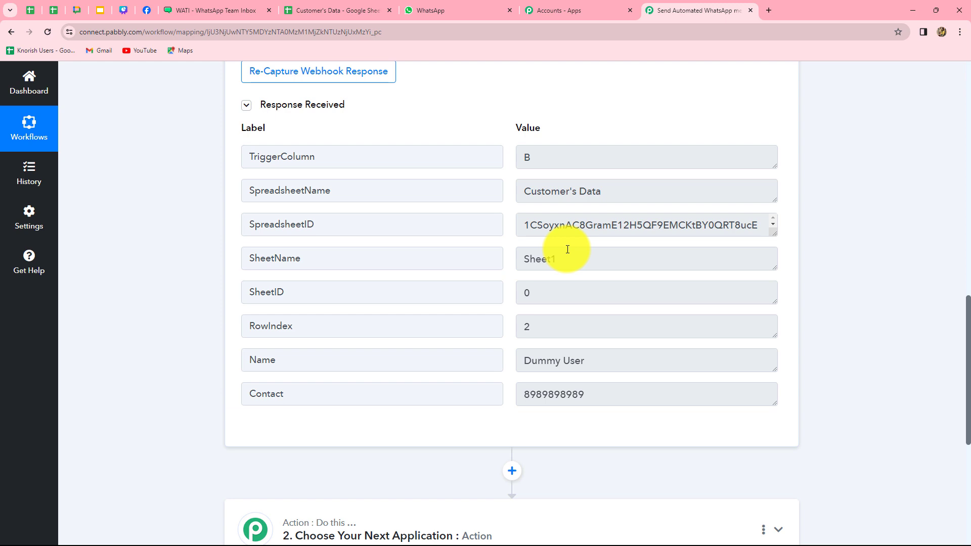
{"action": "left_click", "coordinate": [323, 6]}
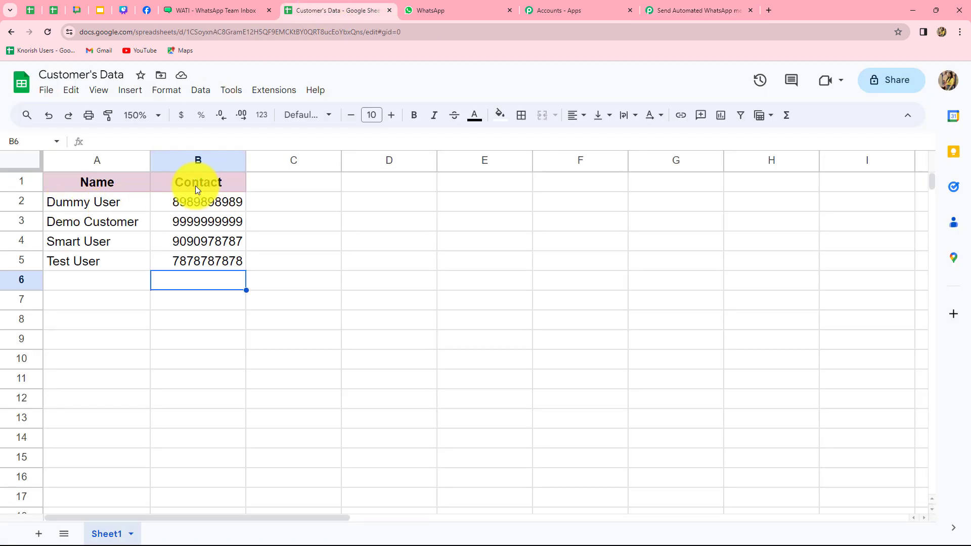
{"action": "left_click", "coordinate": [734, 9]}
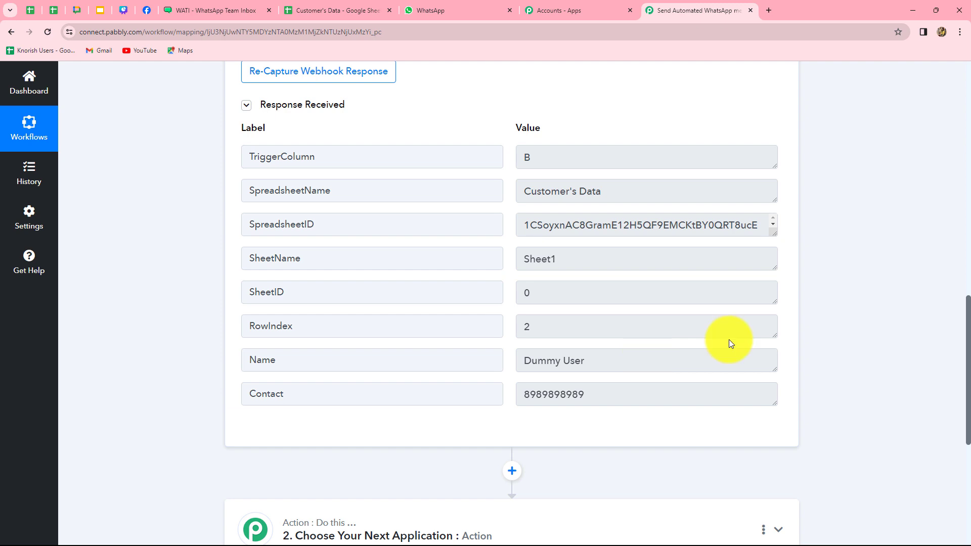
{"action": "scroll", "coordinate": [932, 373], "scroll_direction": "down", "scroll_amount": 5}
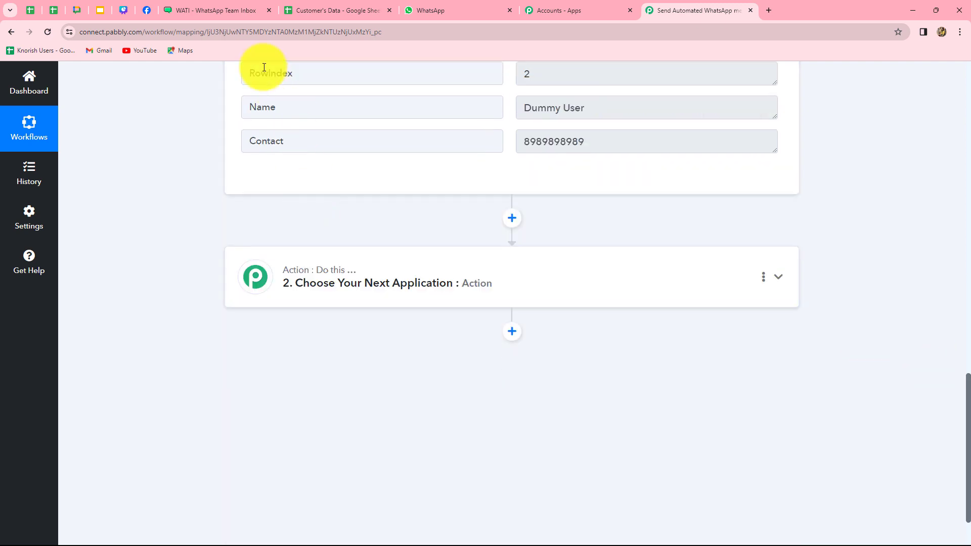
Step: Check the WATI account's message templates, and set the workflow's action to WATI with the Send Template Message event
{"action": "left_click", "coordinate": [227, 12]}
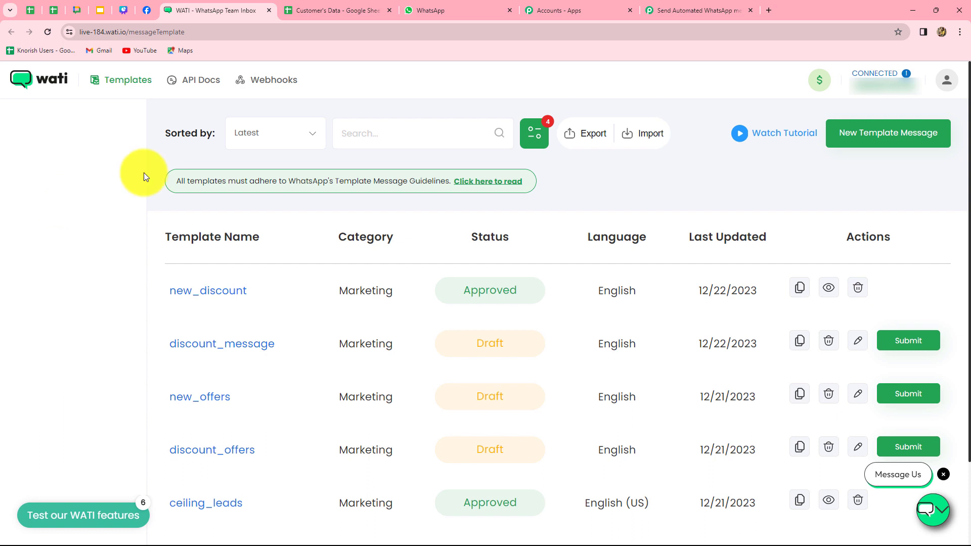
{"action": "left_click", "coordinate": [664, 10]}
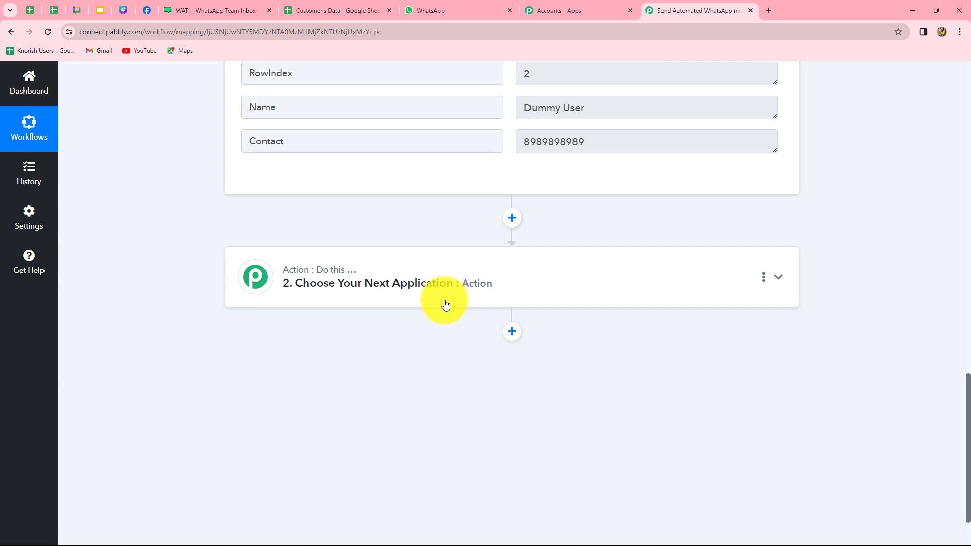
{"action": "left_click", "coordinate": [410, 288]}
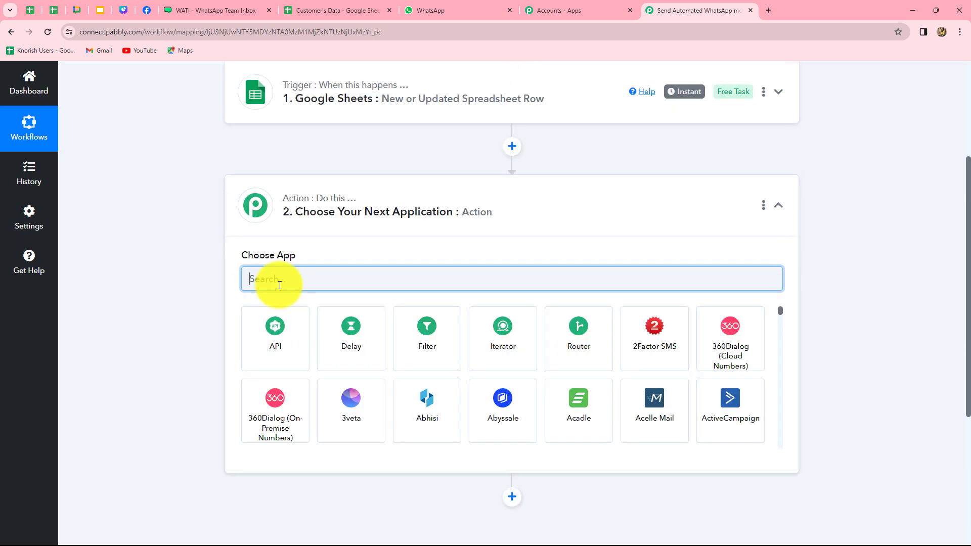
{"action": "type", "text": "Wat"}
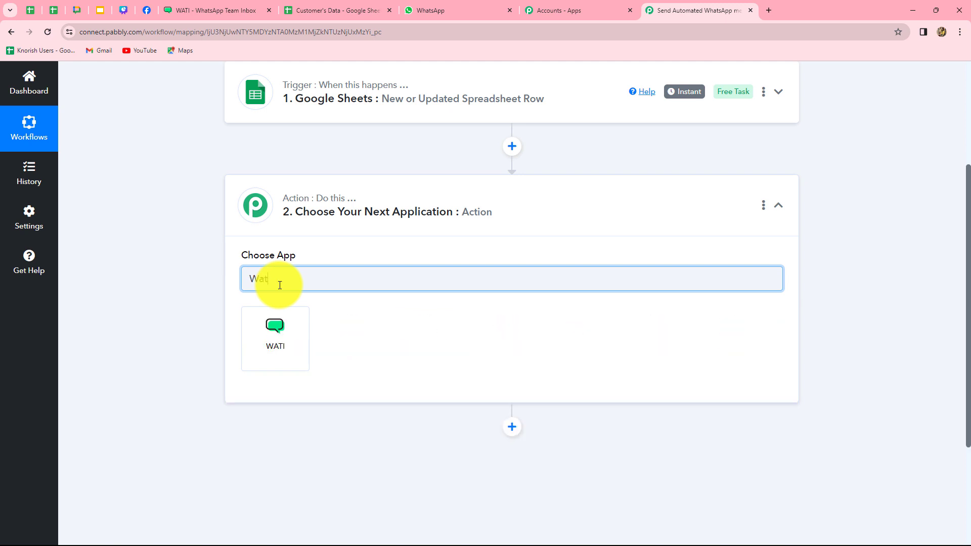
{"action": "left_click", "coordinate": [288, 359]}
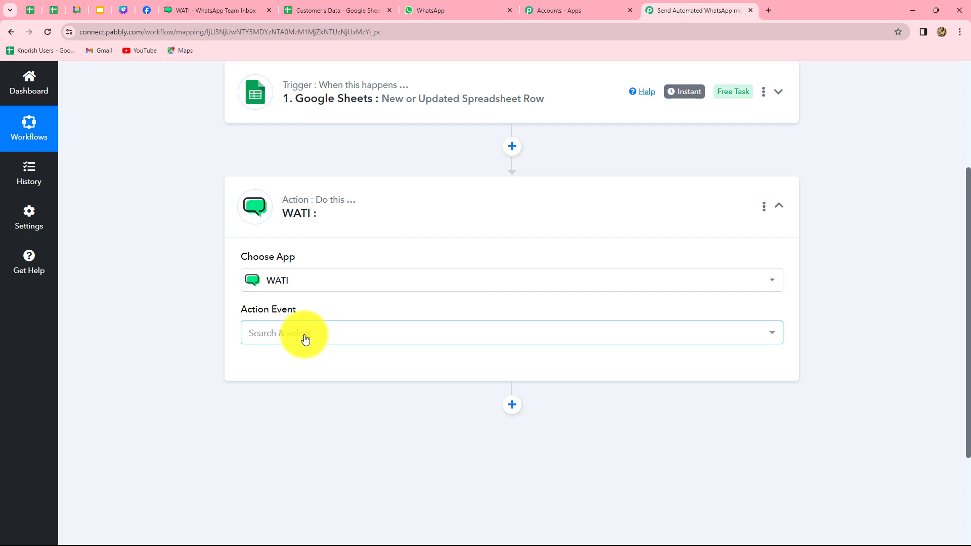
{"action": "left_click", "coordinate": [307, 340]}
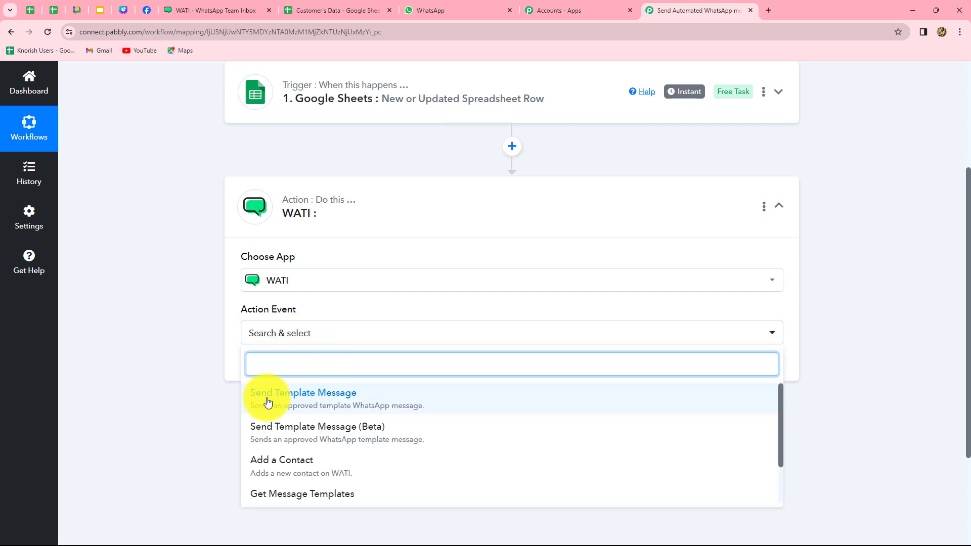
{"action": "left_click", "coordinate": [335, 406]}
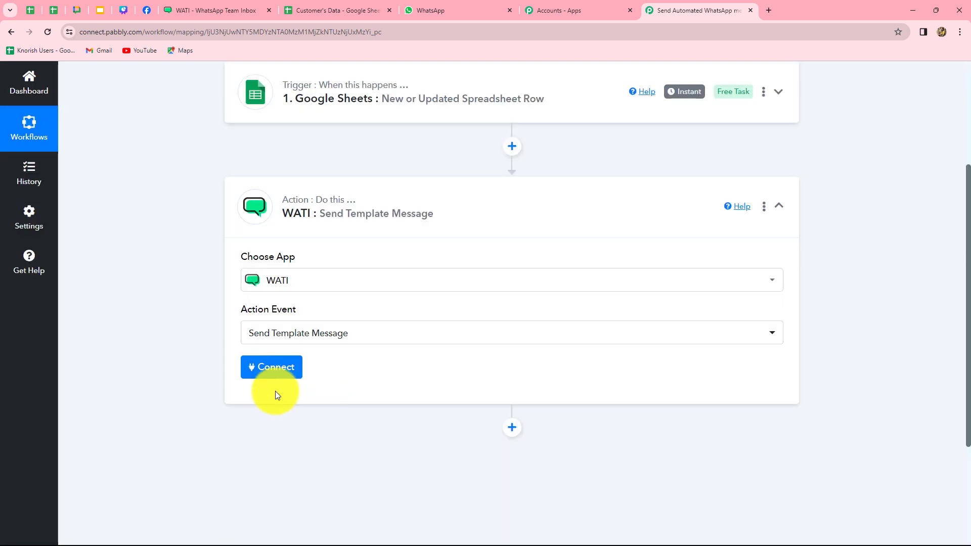
Step: Start adding a new WATI connection for the action and read where to find its API endpoint
{"action": "left_click", "coordinate": [278, 373]}
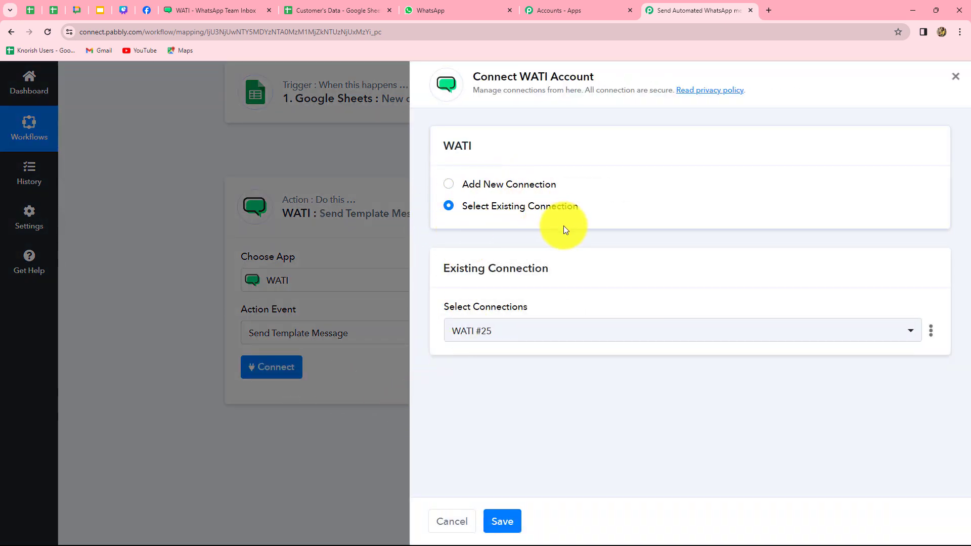
{"action": "left_click", "coordinate": [450, 186]}
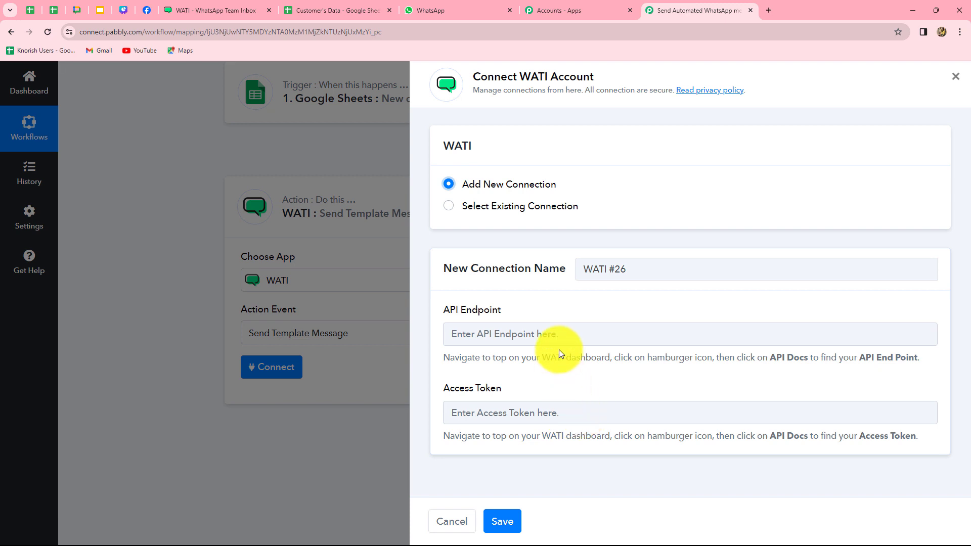
{"action": "left_click_drag", "start_coordinate": [444, 353], "coordinate": [618, 378]}
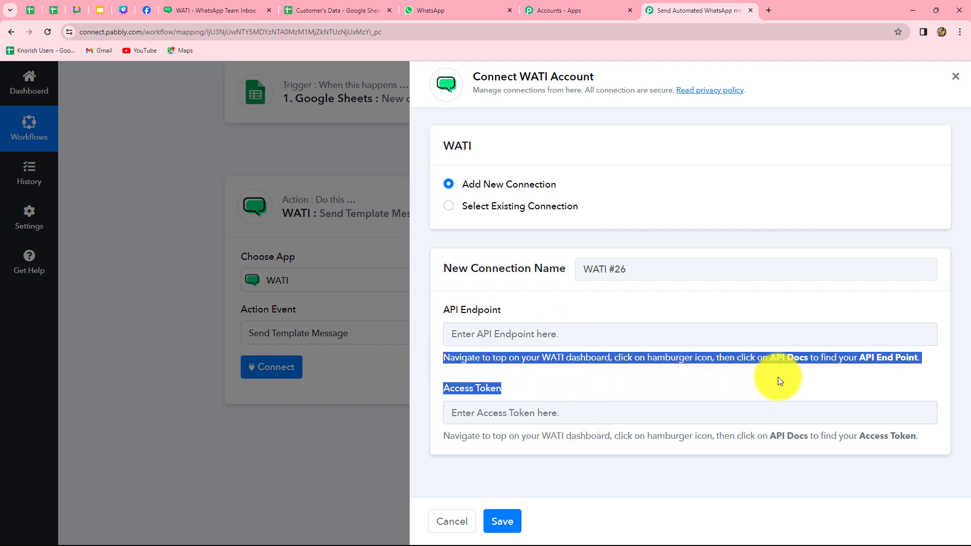
{"action": "left_click", "coordinate": [717, 366]}
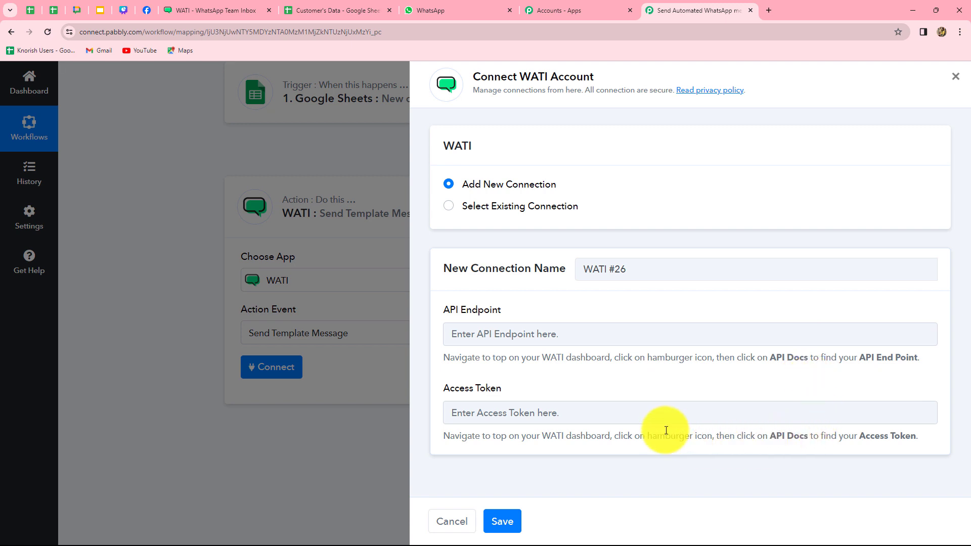
Step: Copy the API endpoint from WATI's API Docs and paste it into the new connection's API Endpoint field in Pabbly Connect
{"action": "left_click", "coordinate": [208, 9]}
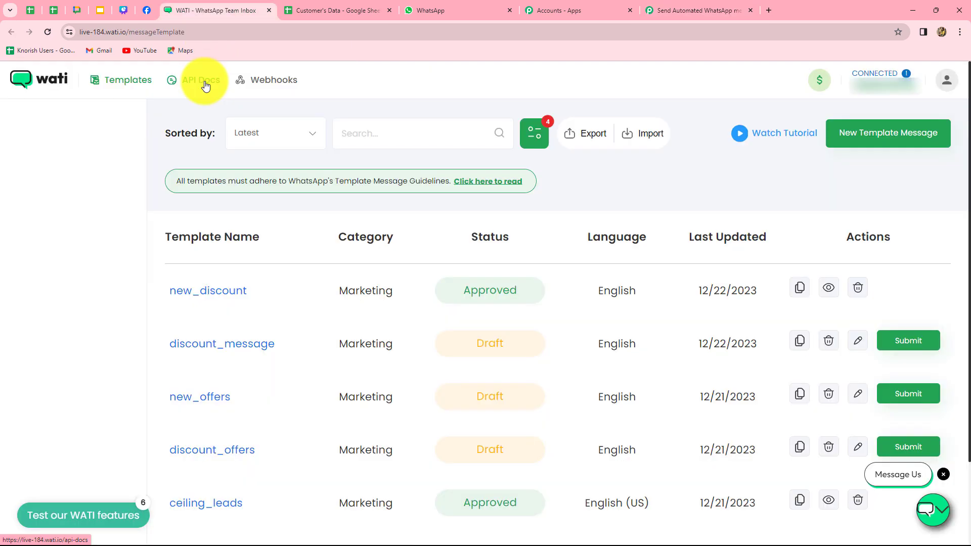
{"action": "left_click", "coordinate": [205, 86]}
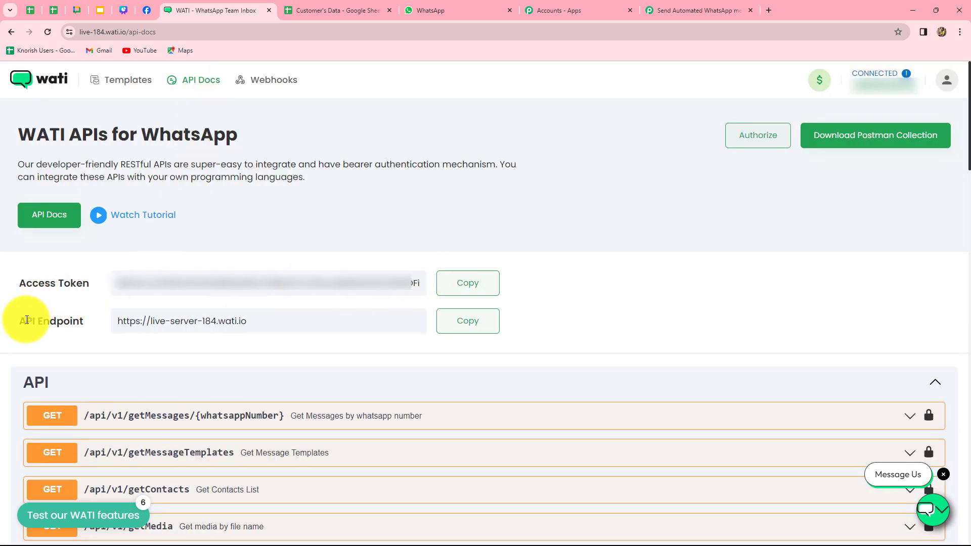
{"action": "left_click", "coordinate": [469, 329]}
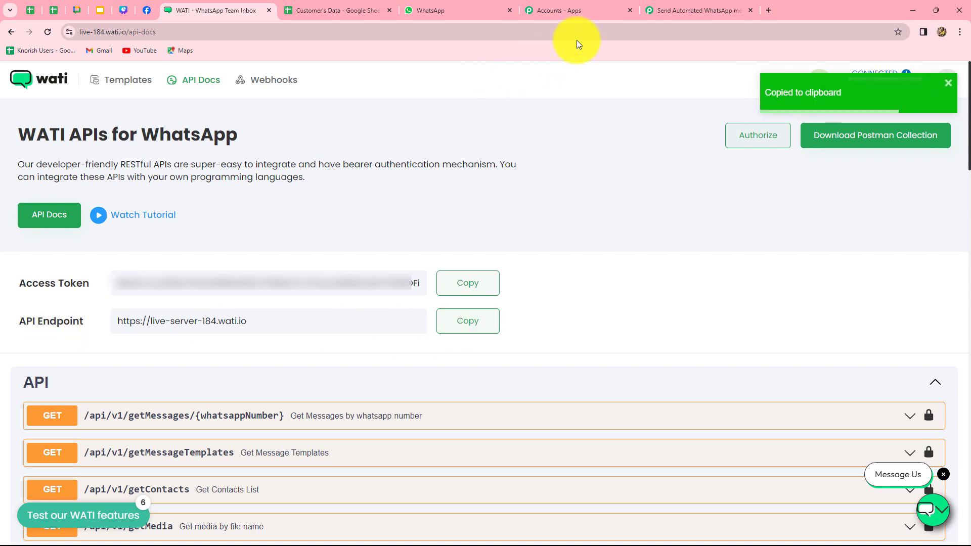
{"action": "left_click", "coordinate": [664, 10]}
{"action": "left_click", "coordinate": [481, 329]}
{"action": "key", "text": "ctrl+v"}
Step: Copy the access token from WATI, paste it into the new connection's Access Token field in Pabbly Connect, and save the connection
{"action": "left_click", "coordinate": [234, 6]}
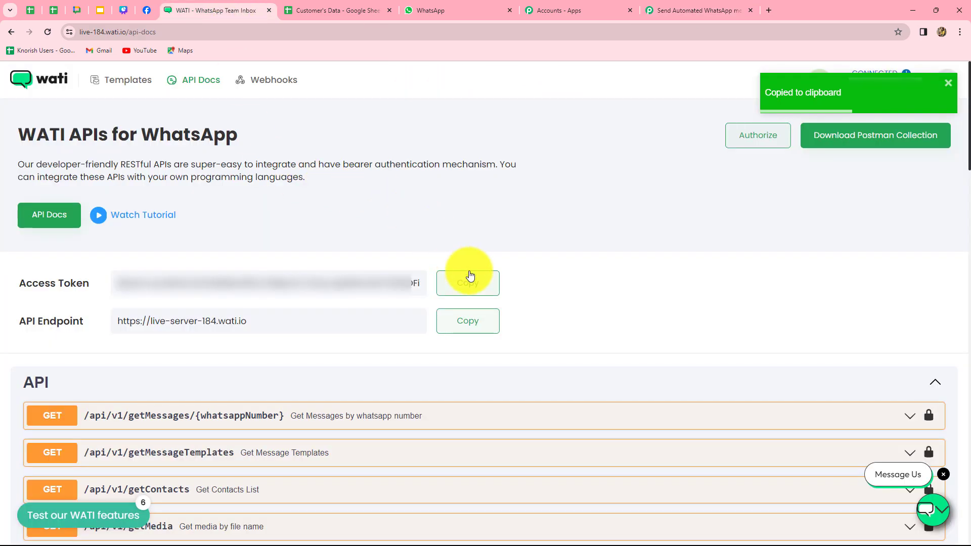
{"action": "left_click", "coordinate": [470, 284]}
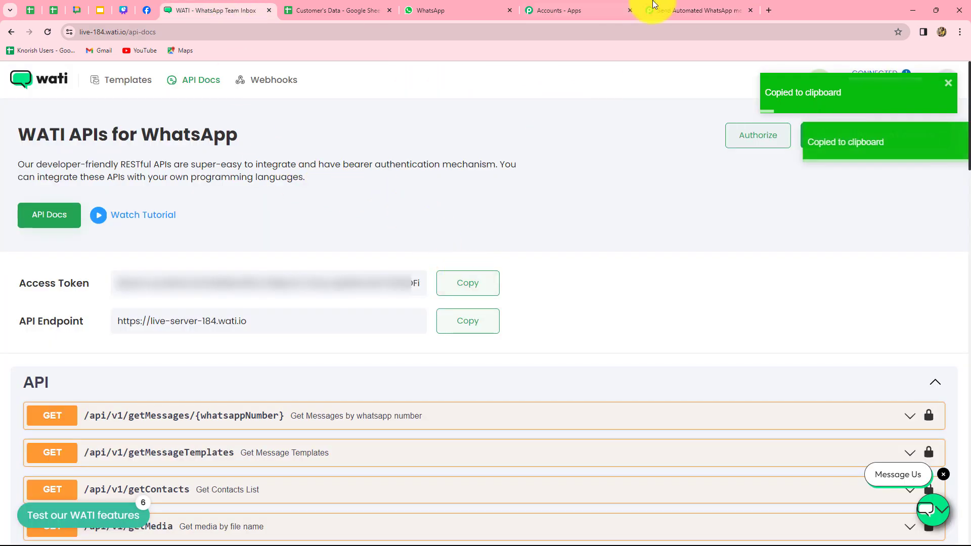
{"action": "left_click", "coordinate": [658, 10]}
{"action": "left_click", "coordinate": [477, 414]}
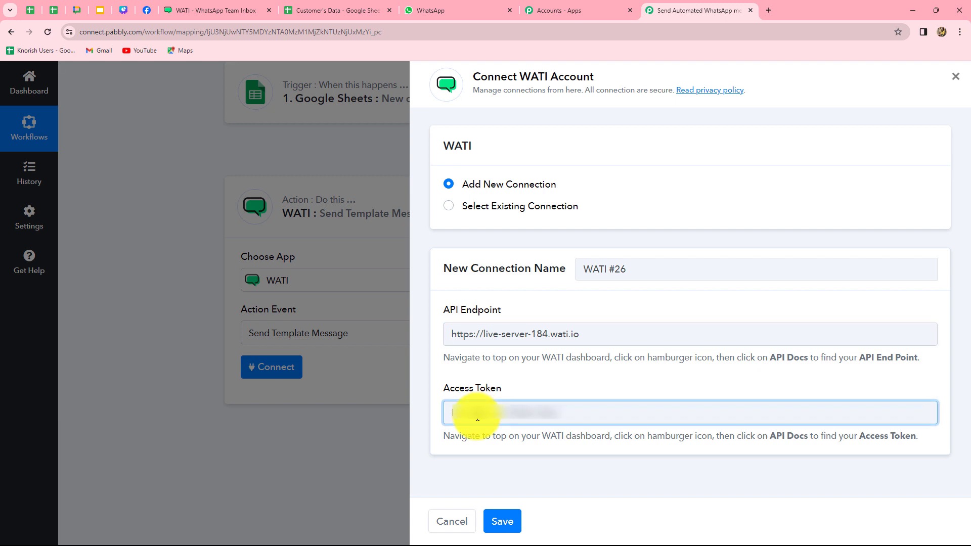
{"action": "key", "text": "ctrl+v"}
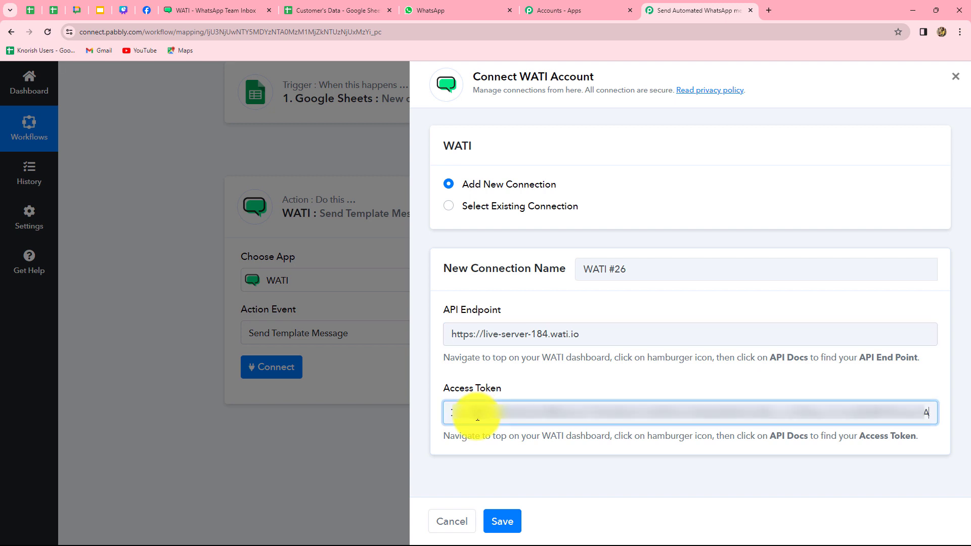
{"action": "left_click", "coordinate": [502, 521]}
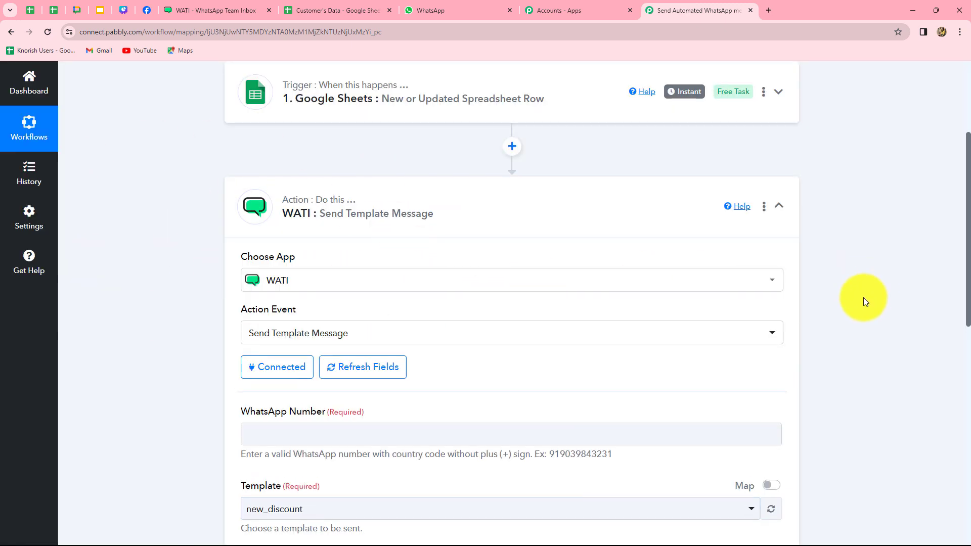
Step: Map the WATI action's WhatsApp Number to the Contact value from the Google Sheets trigger
{"action": "scroll", "coordinate": [837, 310], "scroll_direction": "down", "scroll_amount": 7}
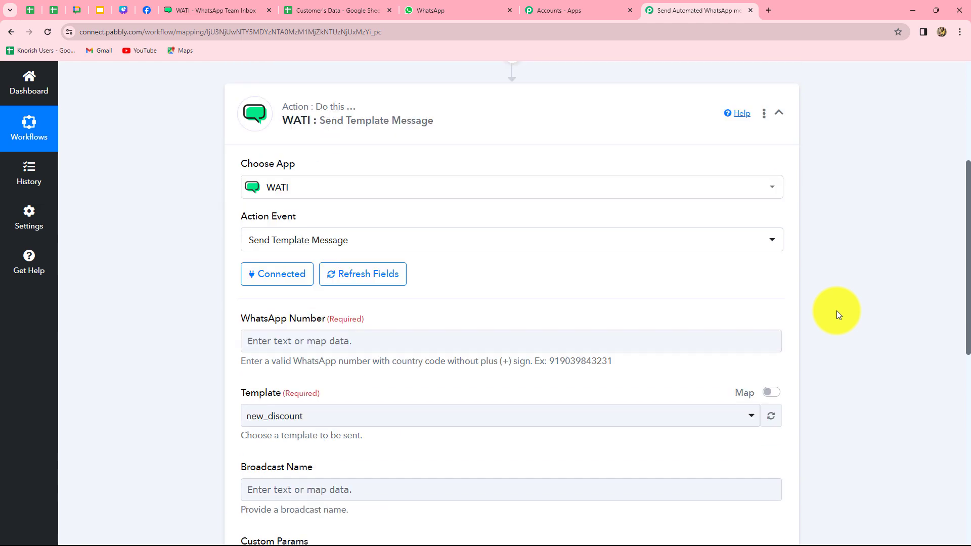
{"action": "scroll", "coordinate": [620, 281], "scroll_direction": "up", "scroll_amount": 3}
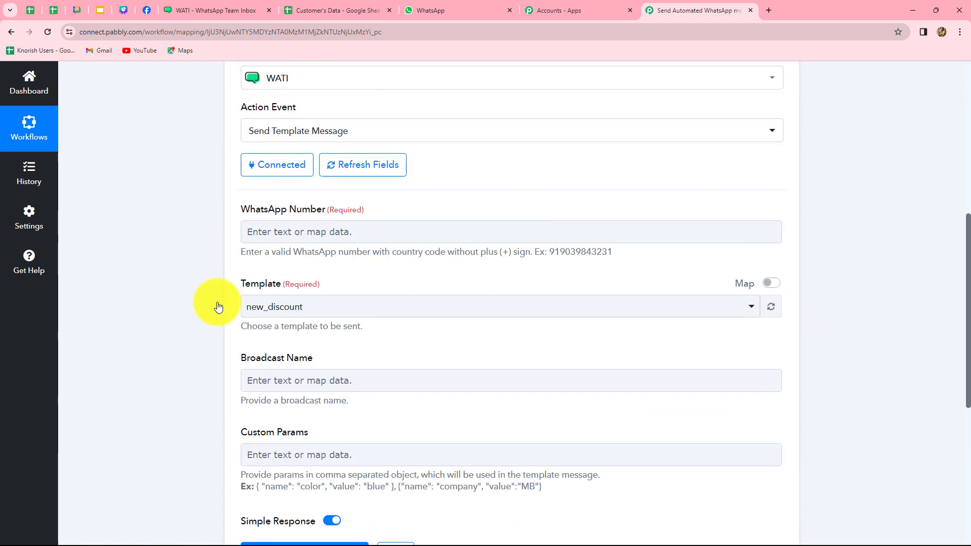
{"action": "left_click", "coordinate": [387, 449]}
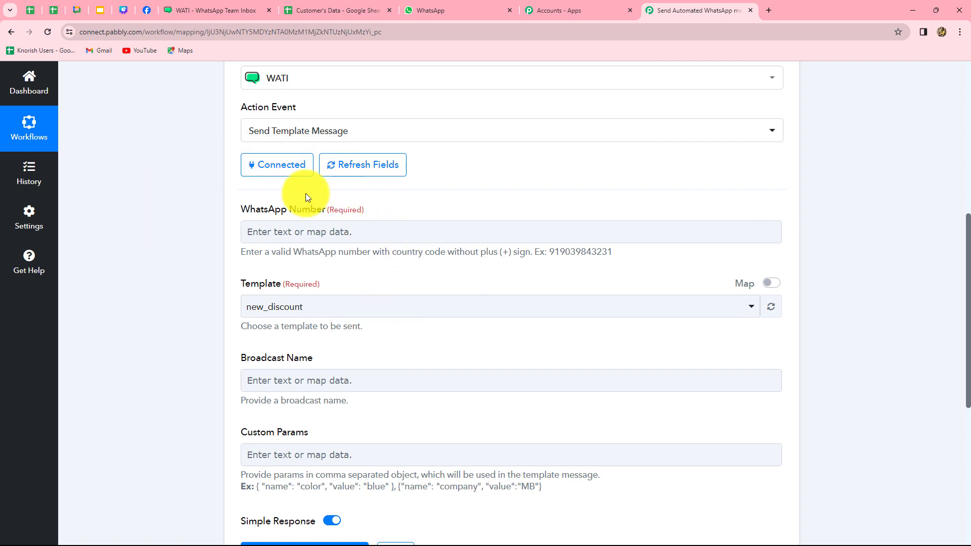
{"action": "left_click", "coordinate": [271, 230]}
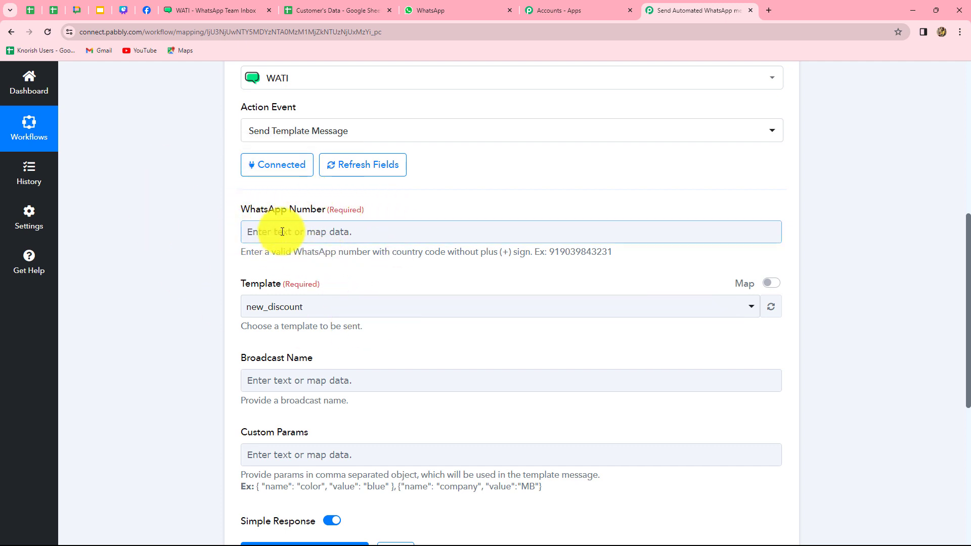
{"action": "left_click", "coordinate": [321, 233]}
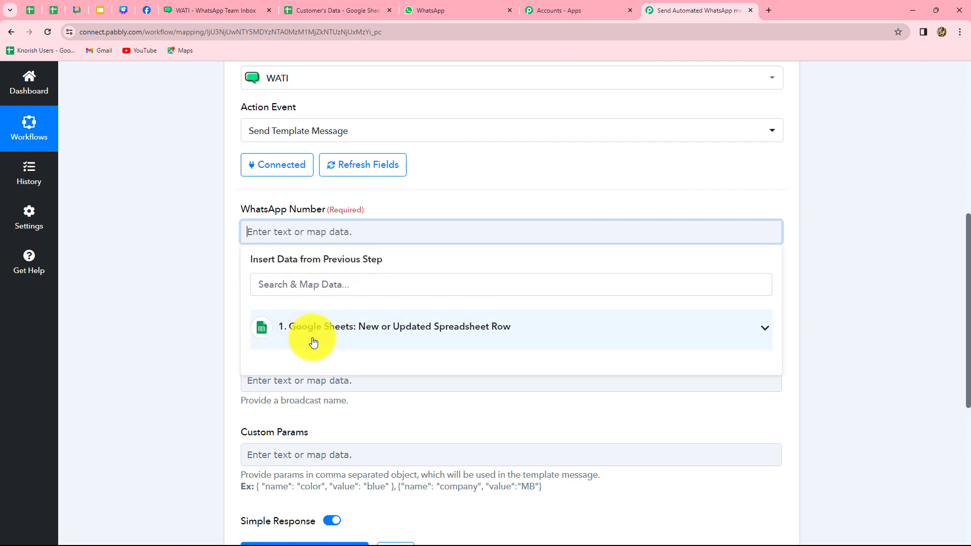
{"action": "left_click", "coordinate": [419, 330]}
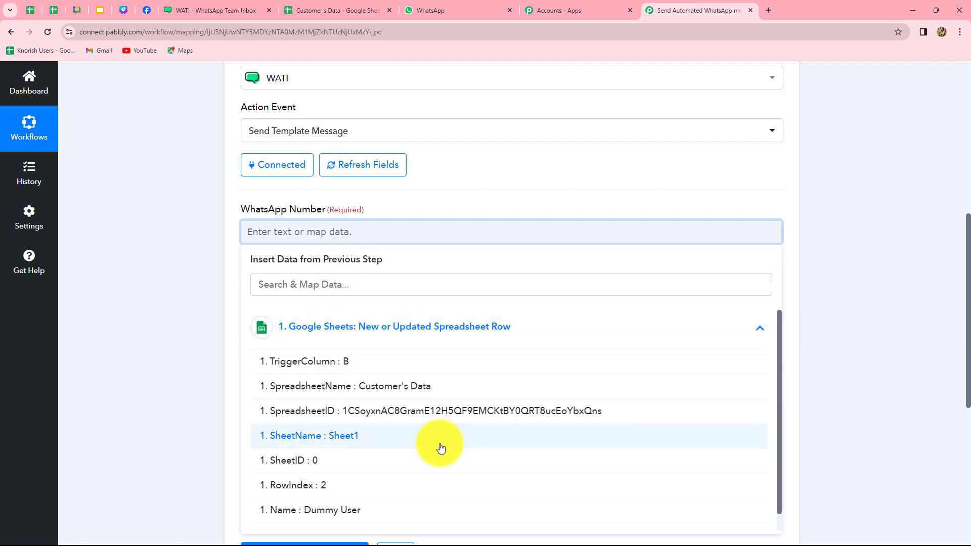
{"action": "scroll", "coordinate": [440, 447], "scroll_direction": "down", "scroll_amount": 1}
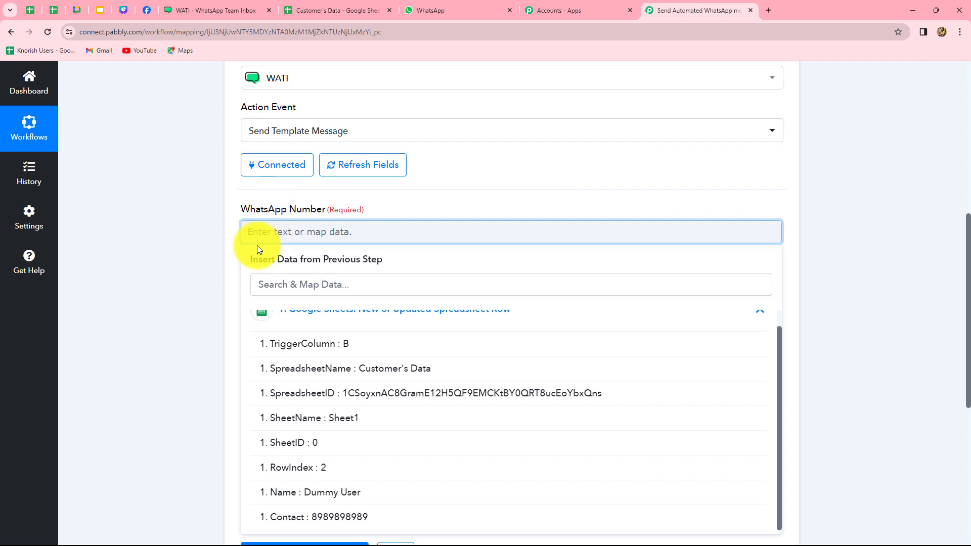
{"action": "left_click", "coordinate": [336, 517]}
{"action": "left_click", "coordinate": [825, 363]}
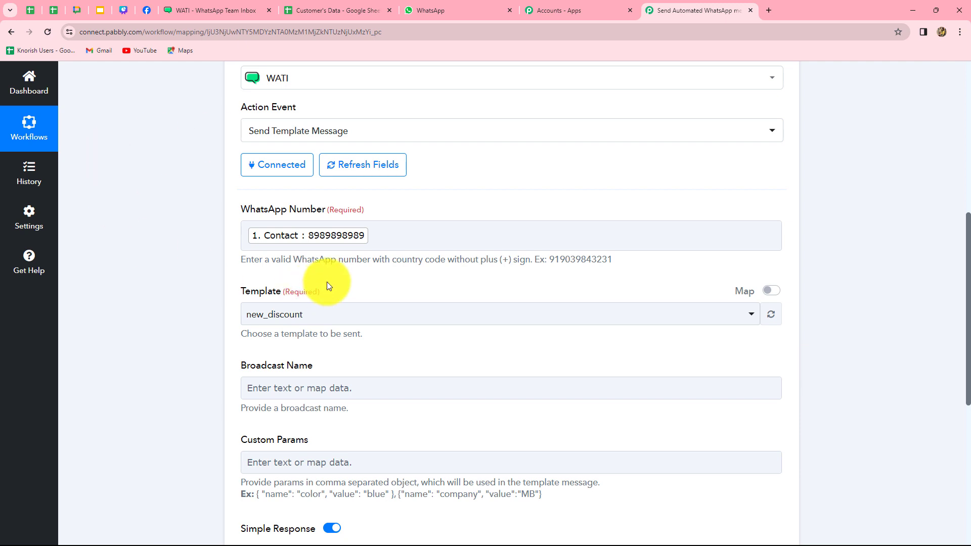
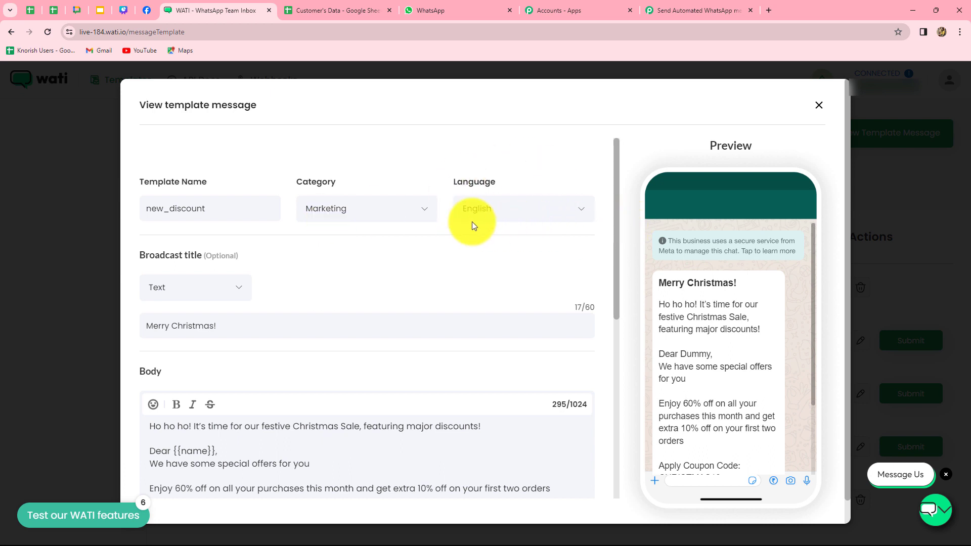
Step: Review the broadcast title, body, footer and buttons of the new_discount template in WATI
{"action": "scroll", "coordinate": [477, 235], "scroll_direction": "down", "scroll_amount": 2}
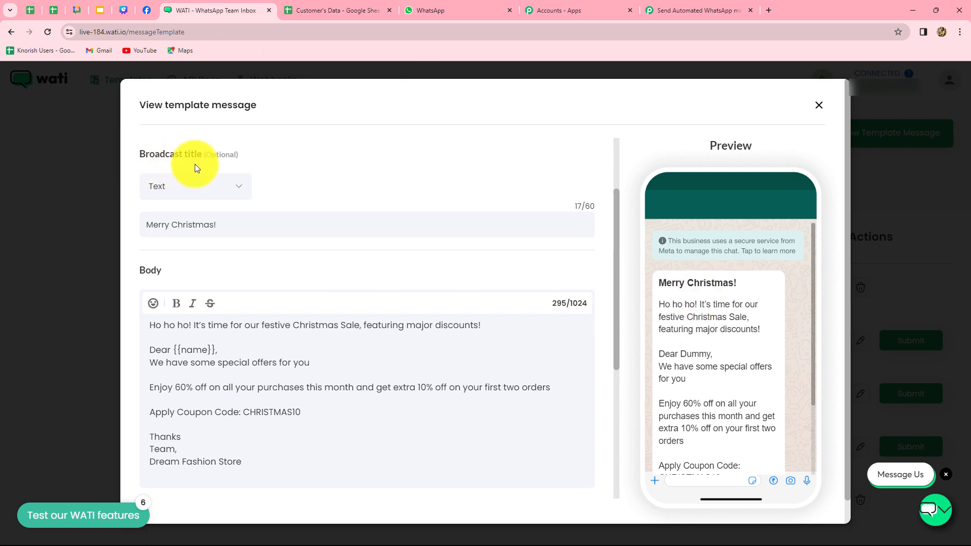
{"action": "scroll", "coordinate": [378, 293], "scroll_direction": "down", "scroll_amount": 3}
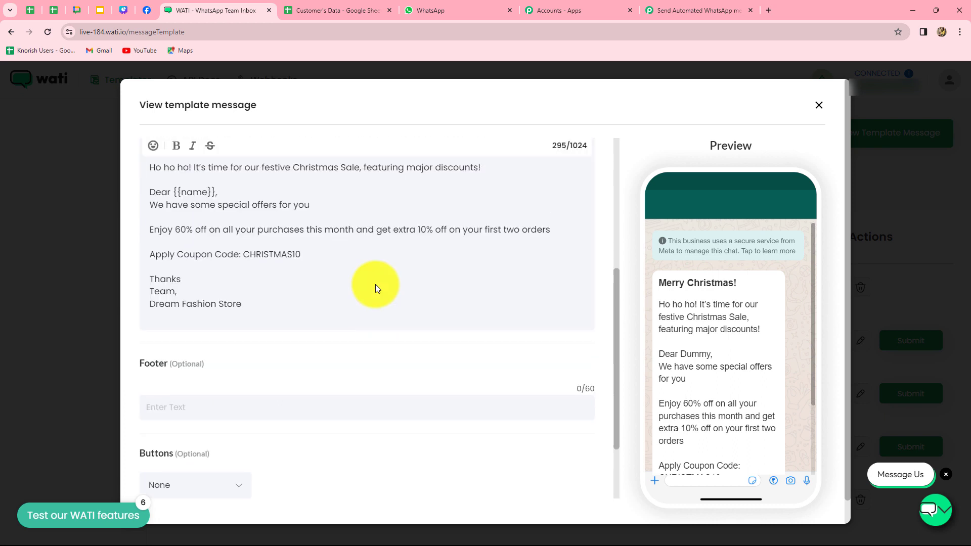
Step: Examine the new_discount template's greeting variable, offer text, coupon code and sample content in WATI, and close the template view
{"action": "scroll", "coordinate": [375, 284], "scroll_direction": "up", "scroll_amount": 1}
{"action": "scroll", "coordinate": [269, 271], "scroll_direction": "up", "scroll_amount": 3}
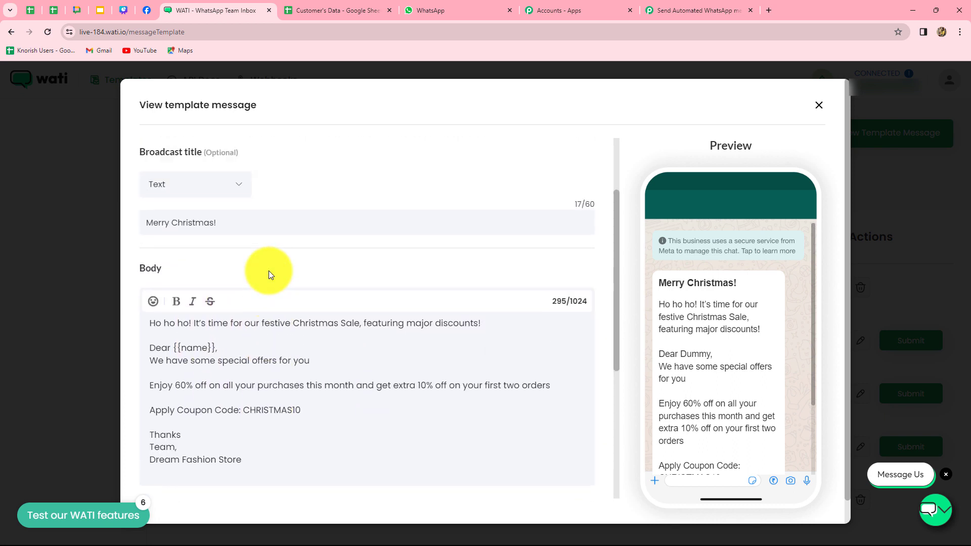
{"action": "scroll", "coordinate": [352, 400], "scroll_direction": "down", "scroll_amount": 1}
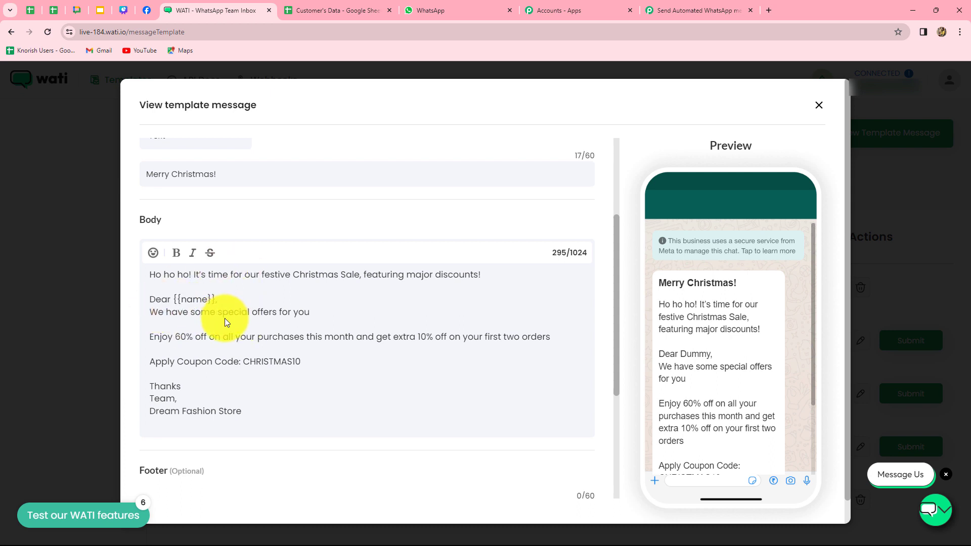
{"action": "scroll", "coordinate": [254, 291], "scroll_direction": "down", "scroll_amount": 2}
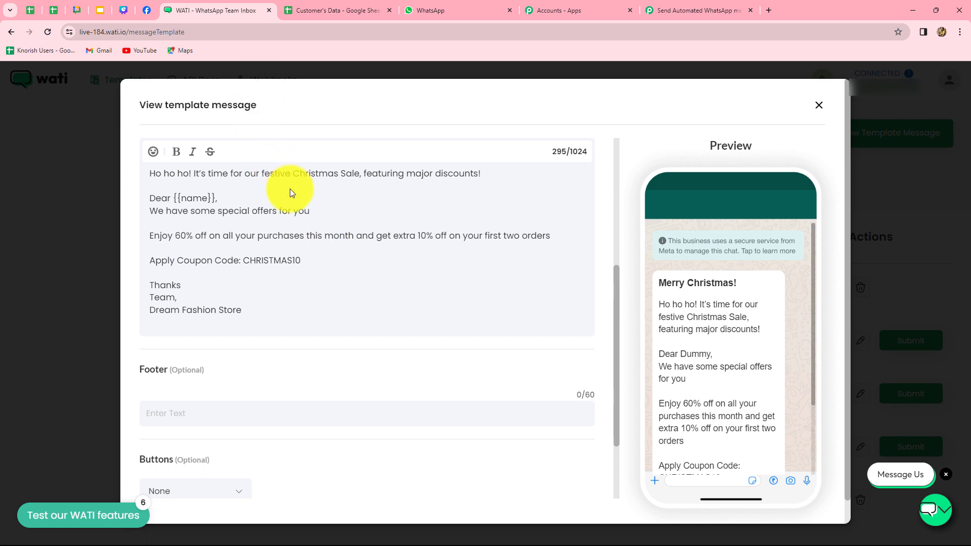
{"action": "scroll", "coordinate": [408, 274], "scroll_direction": "up", "scroll_amount": 1}
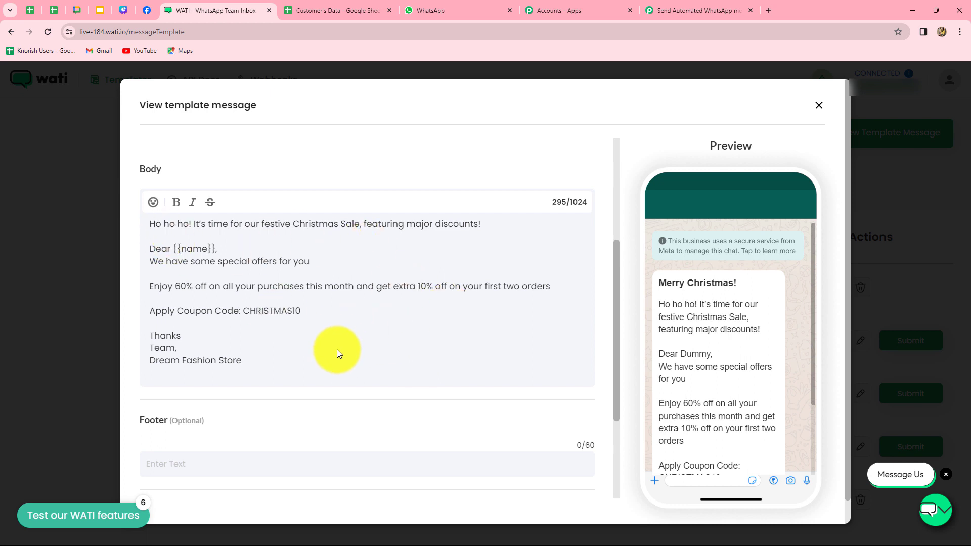
{"action": "scroll", "coordinate": [337, 353], "scroll_direction": "down", "scroll_amount": 3}
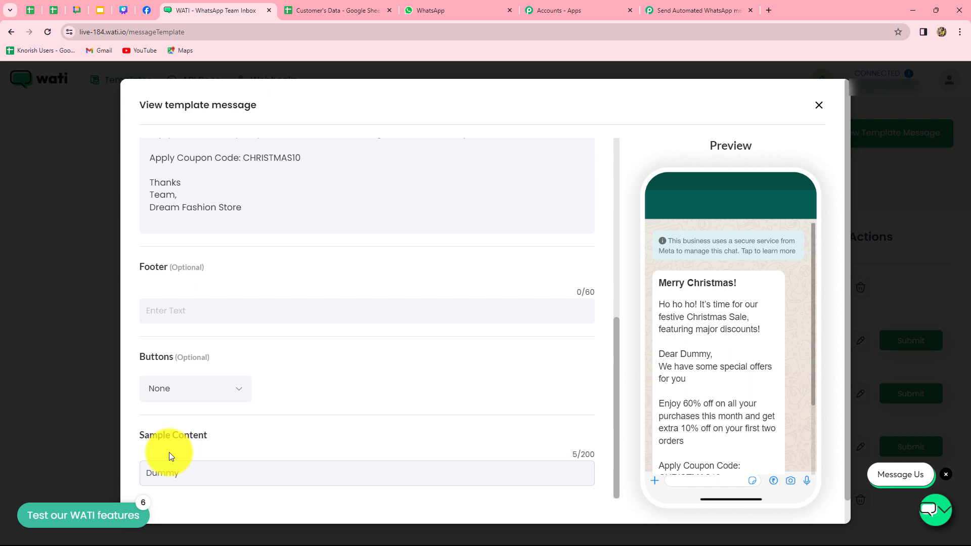
{"action": "scroll", "coordinate": [253, 385], "scroll_direction": "up", "scroll_amount": 4}
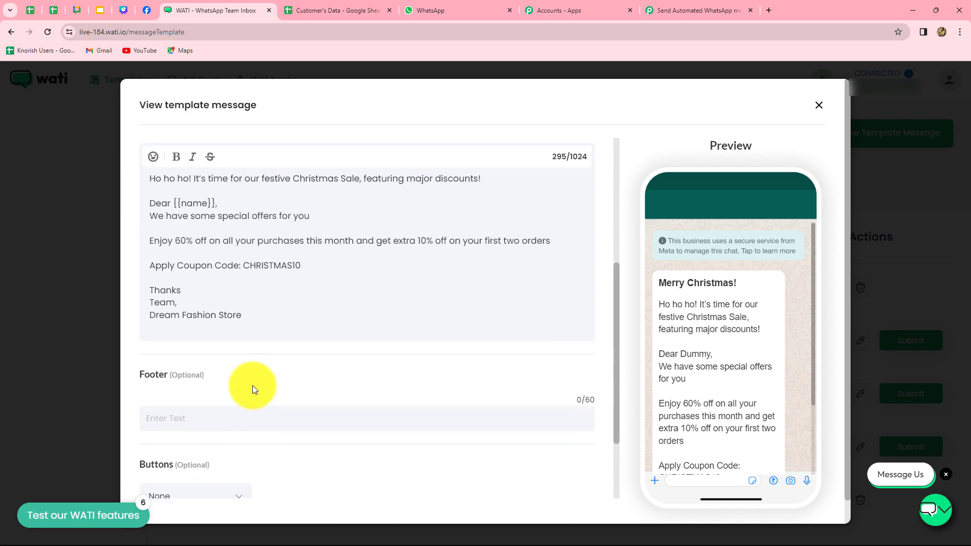
{"action": "scroll", "coordinate": [286, 362], "scroll_direction": "down", "scroll_amount": 4}
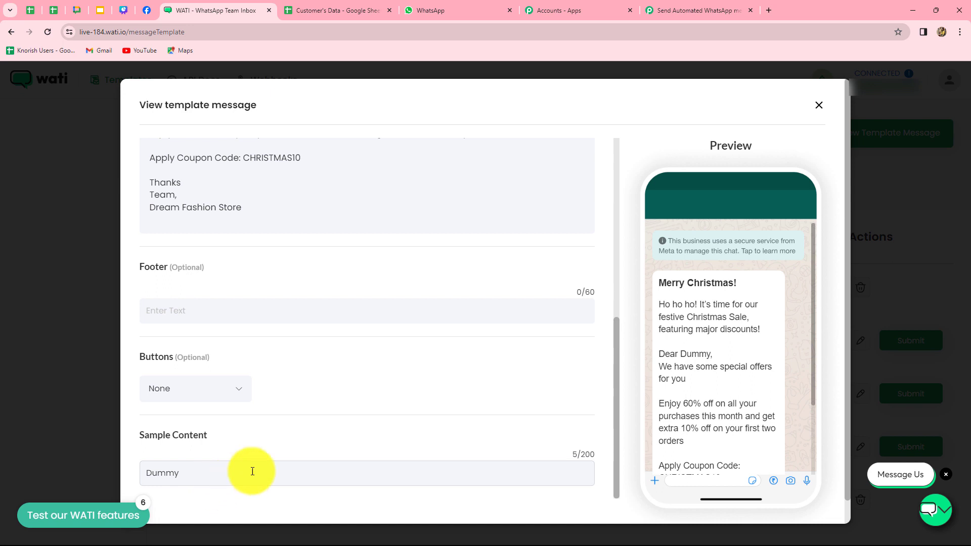
{"action": "scroll", "coordinate": [377, 448], "scroll_direction": "up", "scroll_amount": 10}
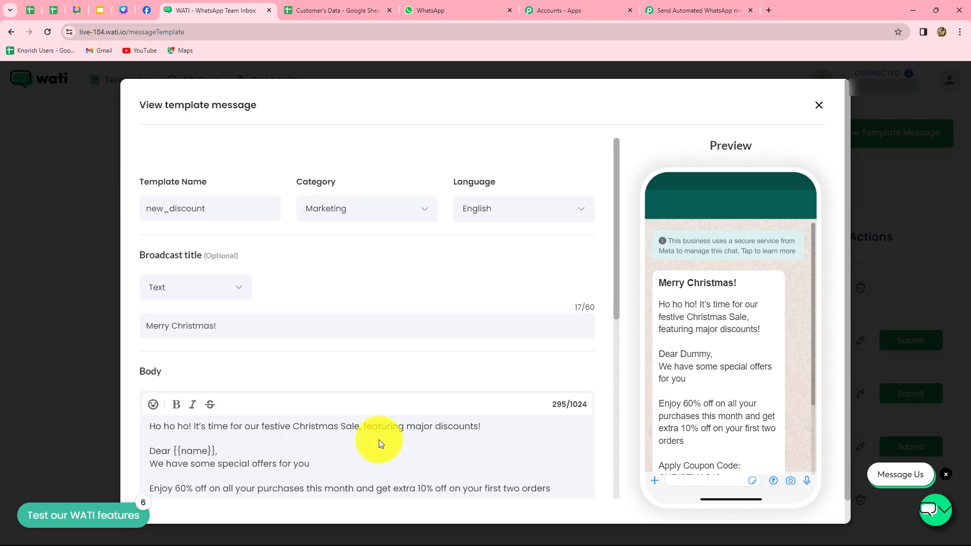
{"action": "left_click", "coordinate": [820, 106]}
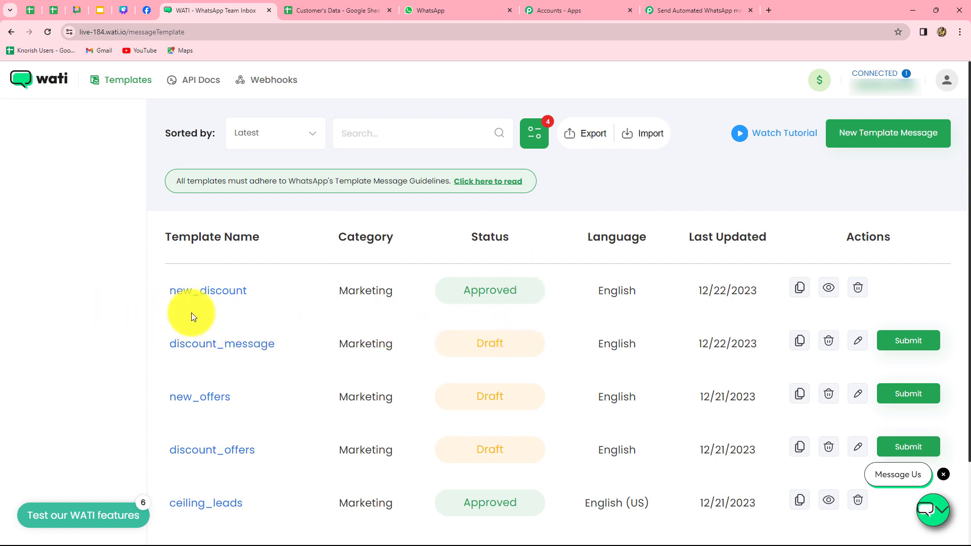
Step: Set the WATI action's Broadcast Name in Pabbly Connect to "Merry Christmas!", matching the broadcast title of the new_discount template
{"action": "left_click", "coordinate": [668, 12]}
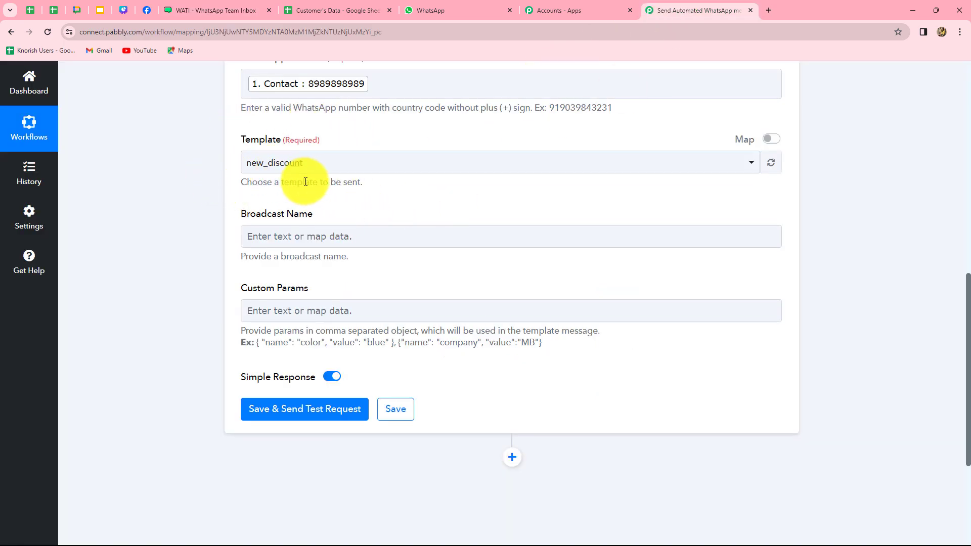
{"action": "left_click", "coordinate": [248, 236]}
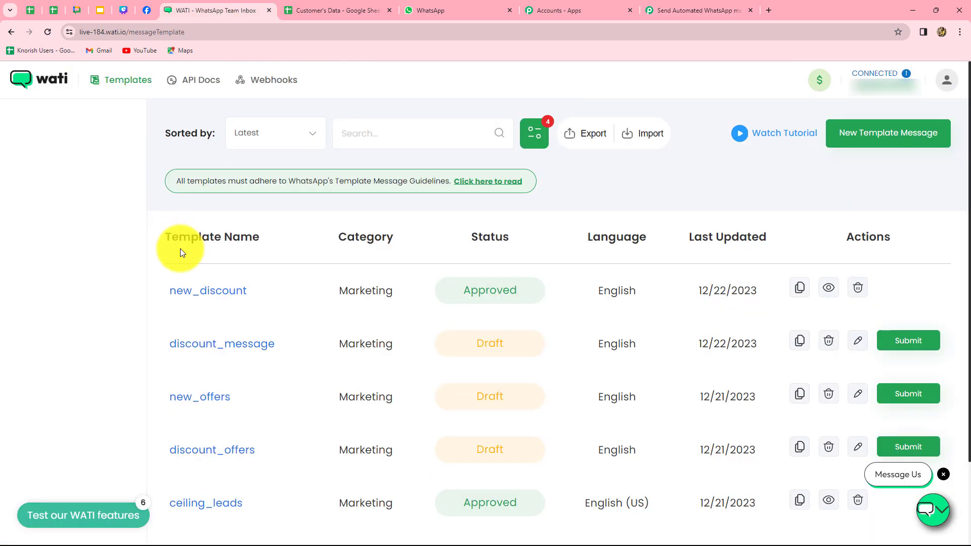
{"action": "left_click", "coordinate": [191, 292]}
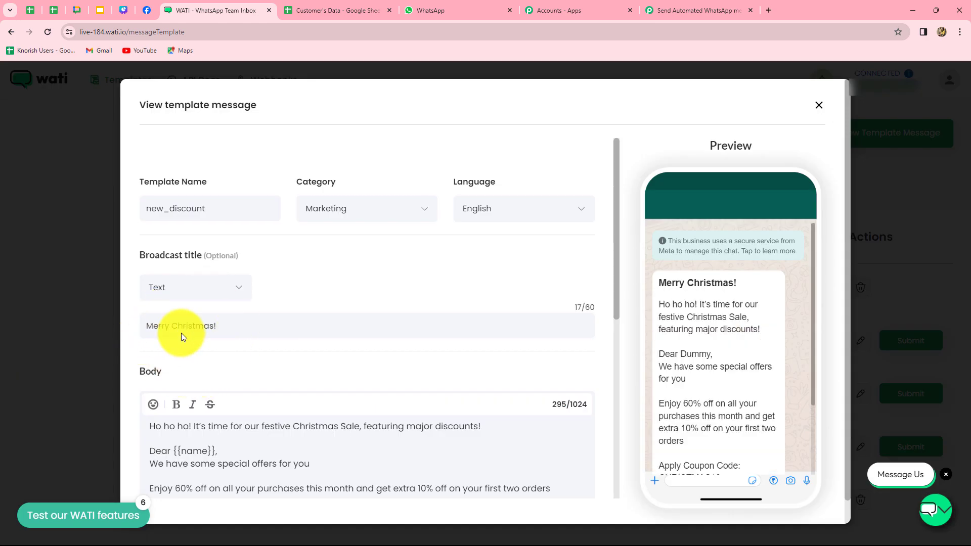
{"action": "left_click", "coordinate": [680, 10]}
{"action": "left_click", "coordinate": [254, 238]}
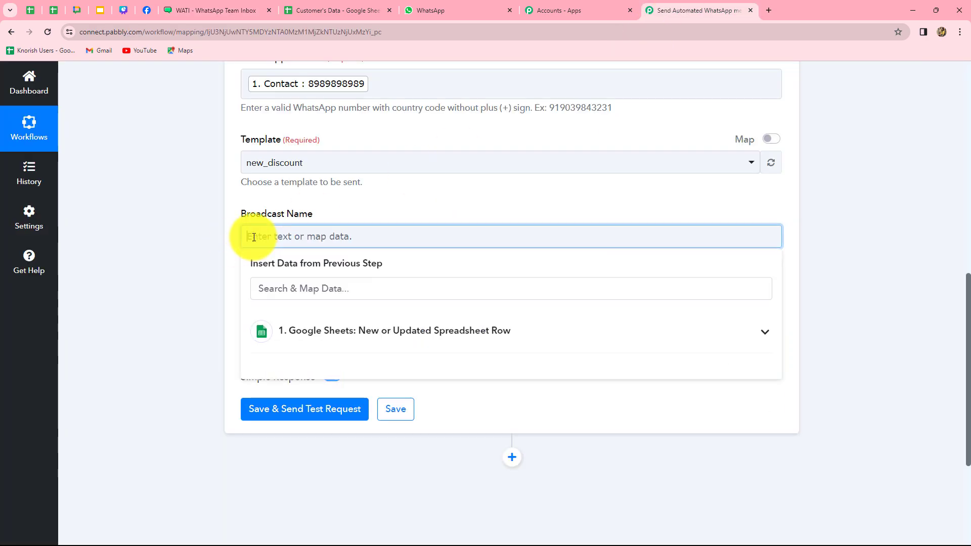
{"action": "type", "text": "Merry Christmas!"}
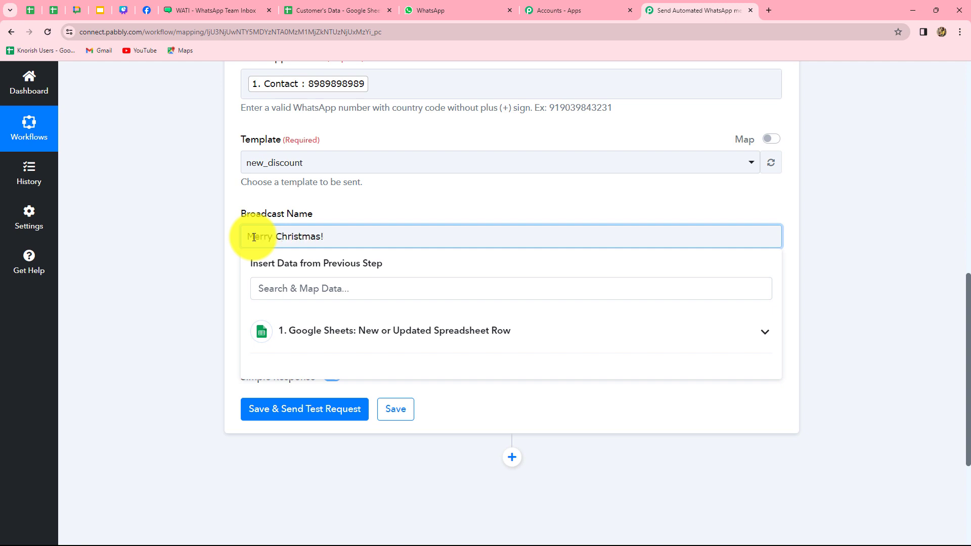
{"action": "left_click", "coordinate": [133, 268]}
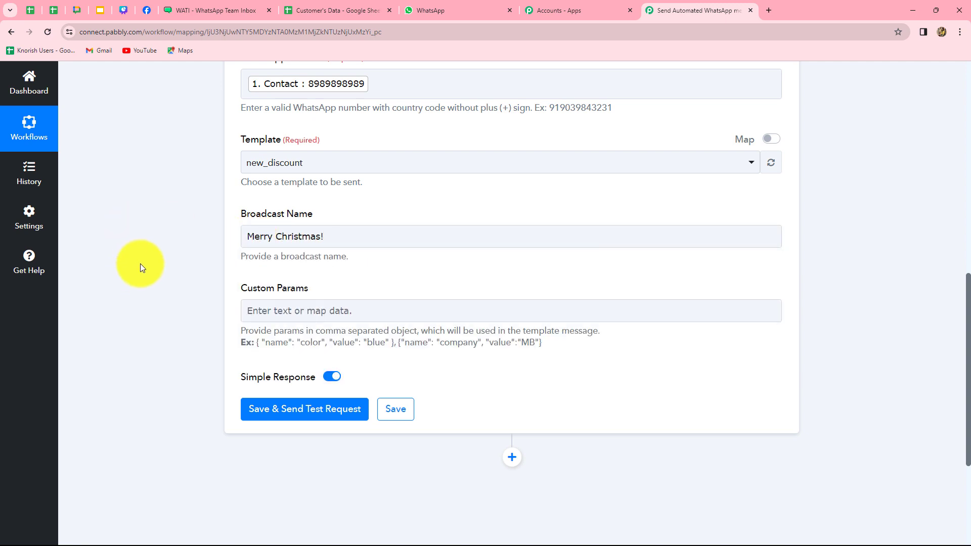
Step: Copy the first example object, { "name": "color", "value": "blue" }, from the hint into the Custom Params field
{"action": "left_click", "coordinate": [350, 311]}
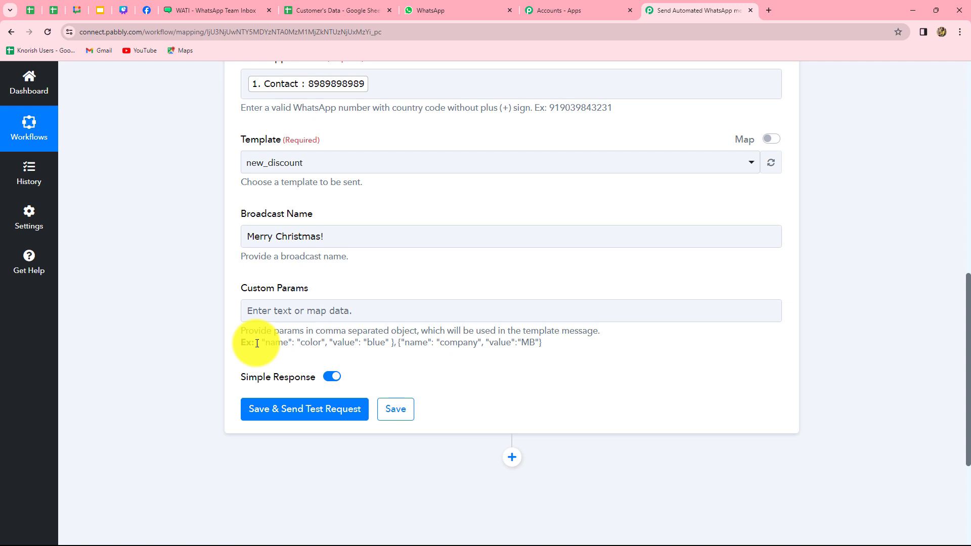
{"action": "left_click_drag", "start_coordinate": [257, 344], "coordinate": [395, 346]}
{"action": "key", "text": "ctrl+c"}
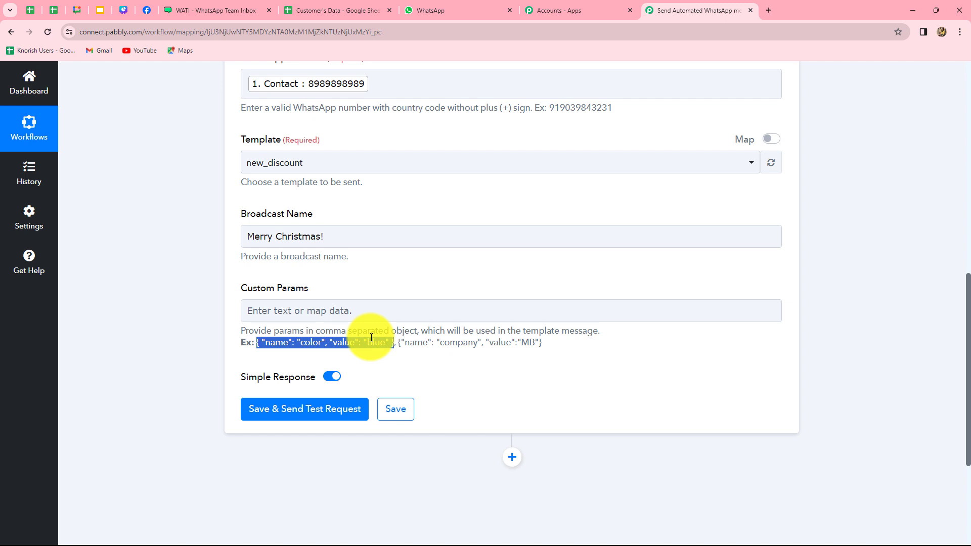
{"action": "left_click", "coordinate": [345, 311]}
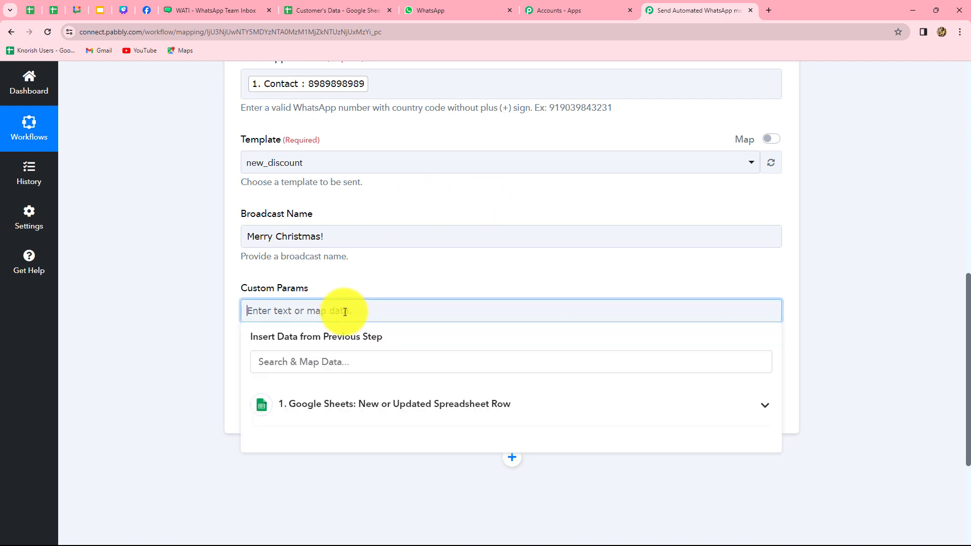
{"action": "key", "text": "ctrl+v"}
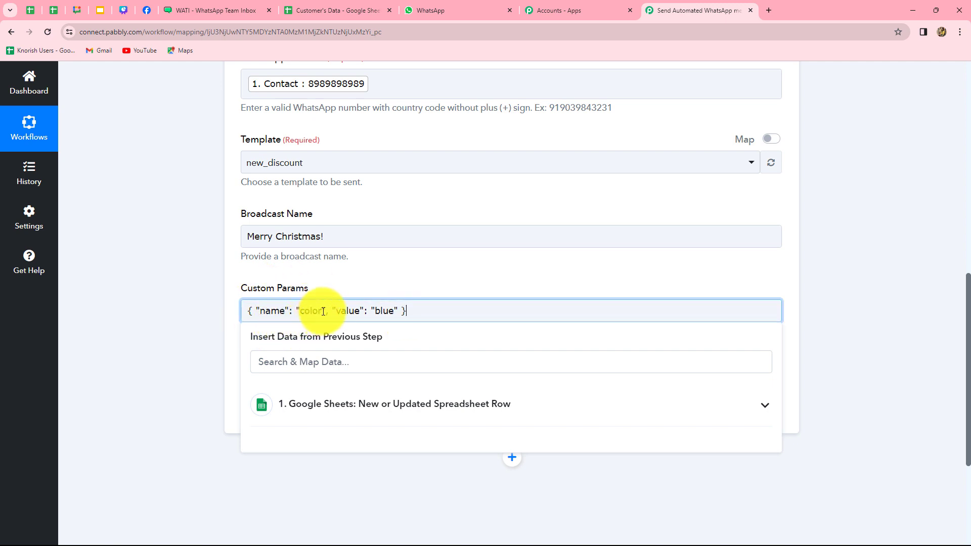
Step: Check the template's variable in WATI, change the custom parameter's name from color to "name", and clear its value between the quotes
{"action": "left_click", "coordinate": [227, 10]}
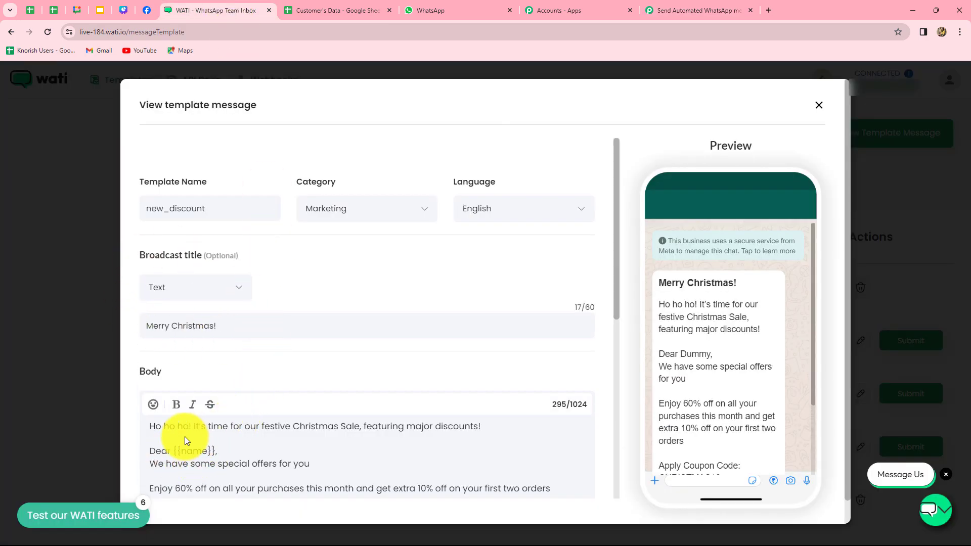
{"action": "left_click", "coordinate": [688, 11]}
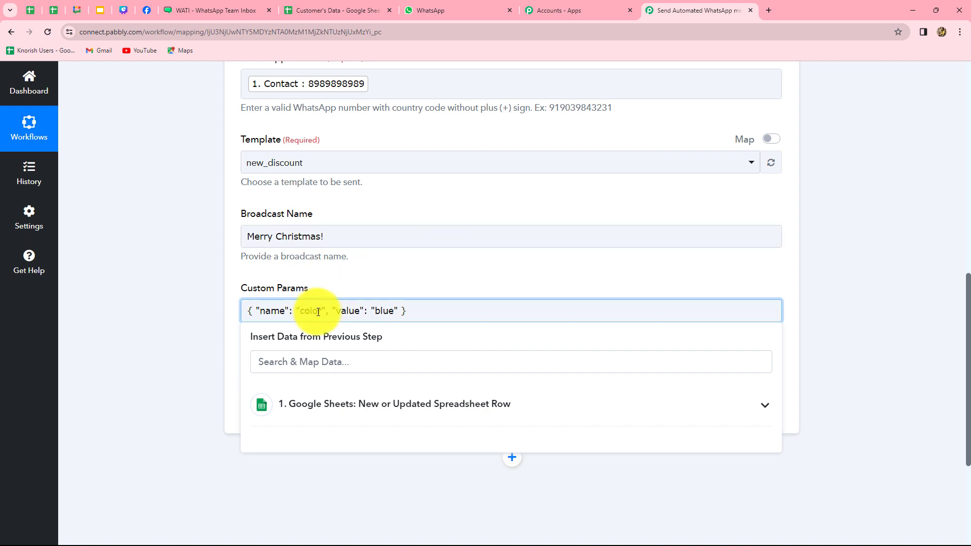
{"action": "key", "text": "BackSpace"}
{"action": "key", "text": "BackSpace"}
{"action": "key", "text": "BackSpace"}
{"action": "key", "text": "BackSpace"}
{"action": "type", "text": "name"}
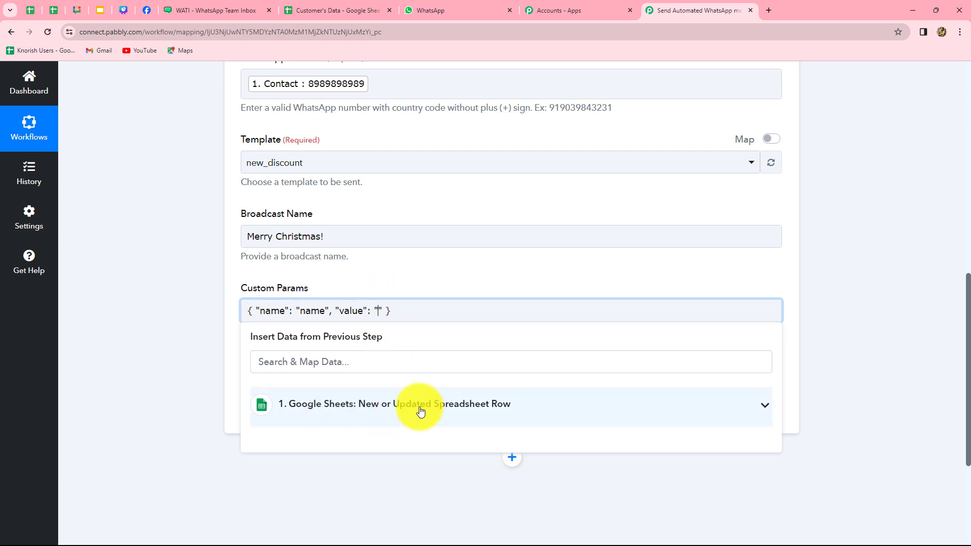
Step: Map the custom parameter's value to the Name field from the Google Sheets trigger
{"action": "scroll", "coordinate": [421, 411], "scroll_direction": "down", "scroll_amount": 2}
{"action": "left_click", "coordinate": [422, 305]}
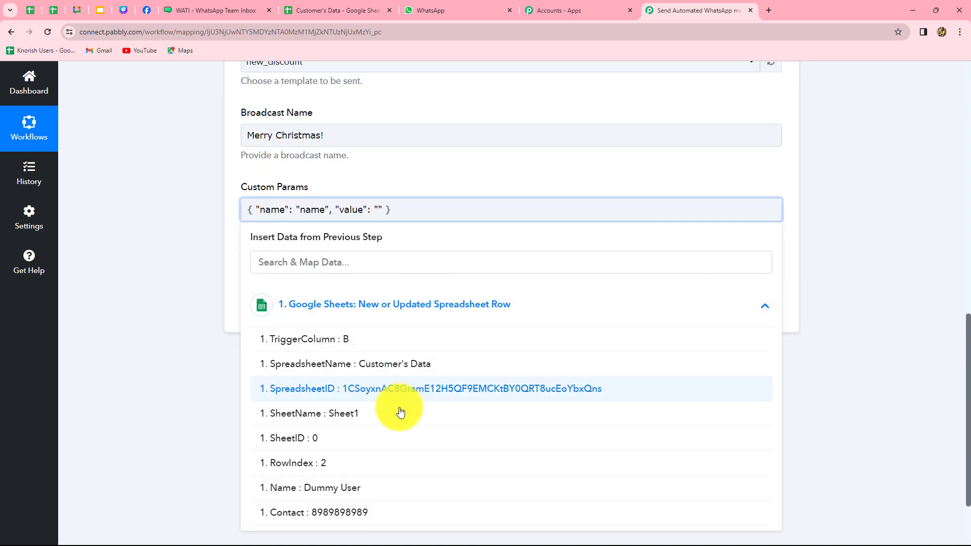
{"action": "left_click", "coordinate": [354, 488]}
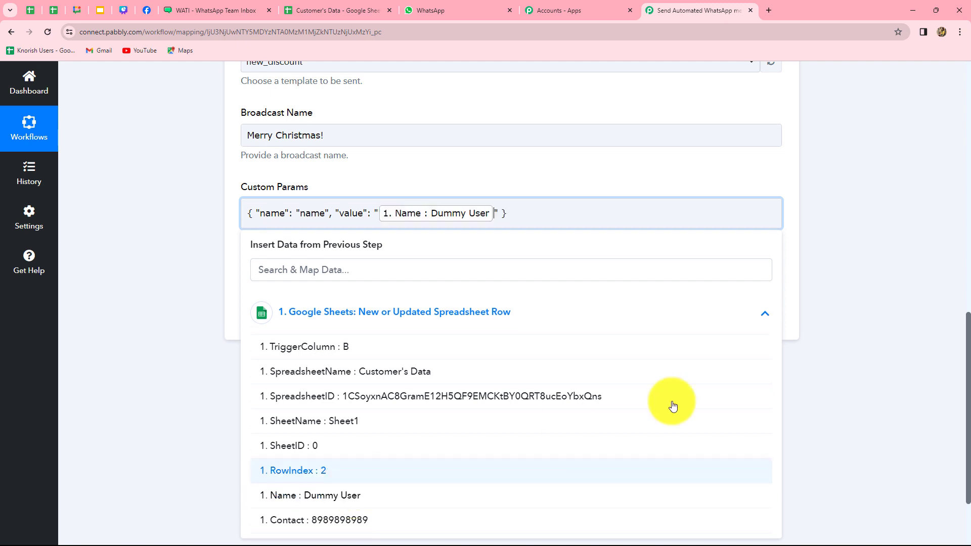
{"action": "left_click", "coordinate": [455, 232]}
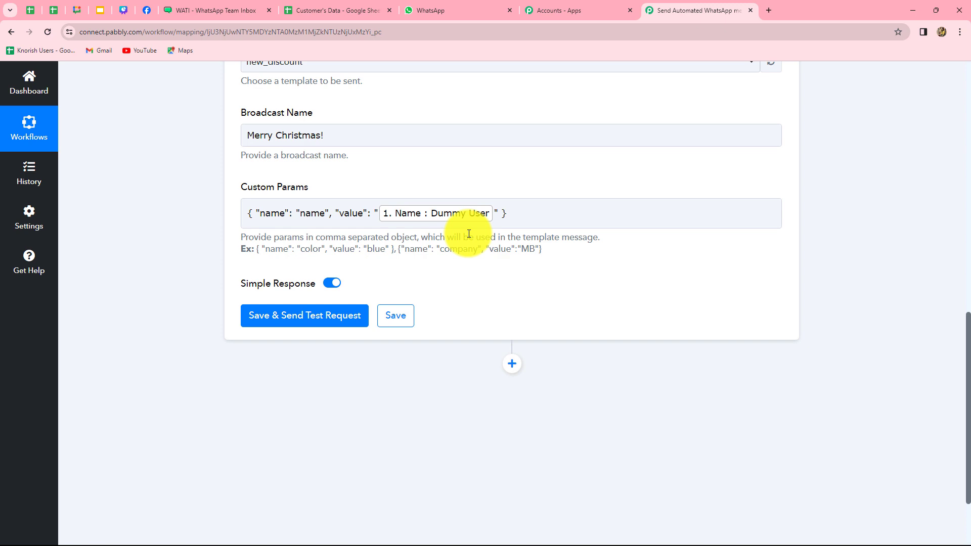
{"action": "left_click", "coordinate": [254, 219]}
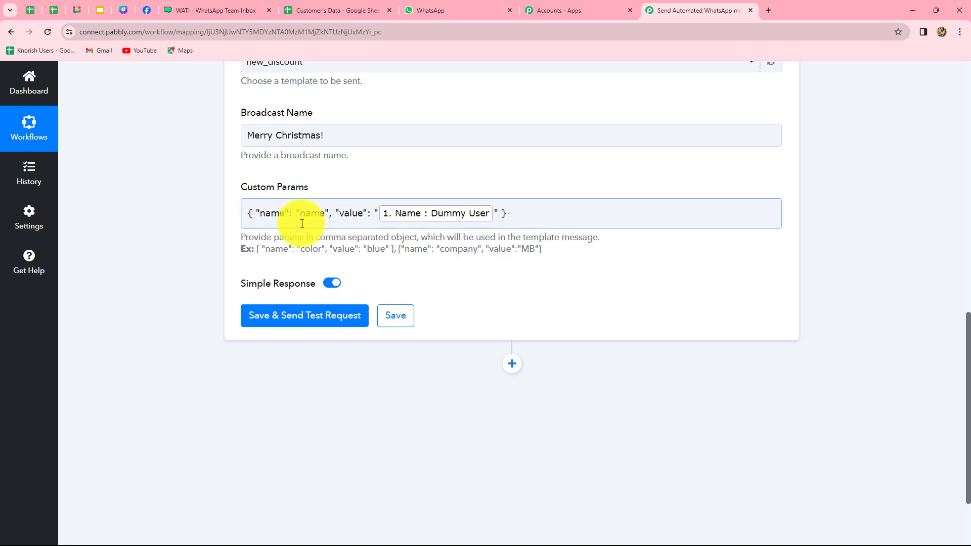
{"action": "left_click", "coordinate": [338, 224]}
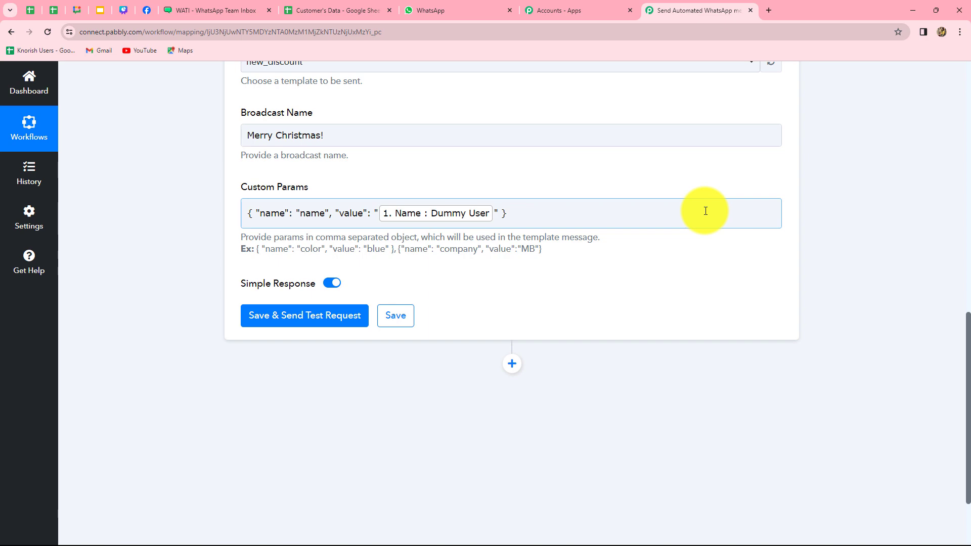
Step: Save the WATI action with a test request, and check the response and the delivered message in WhatsApp
{"action": "scroll", "coordinate": [706, 211], "scroll_direction": "up", "scroll_amount": 8}
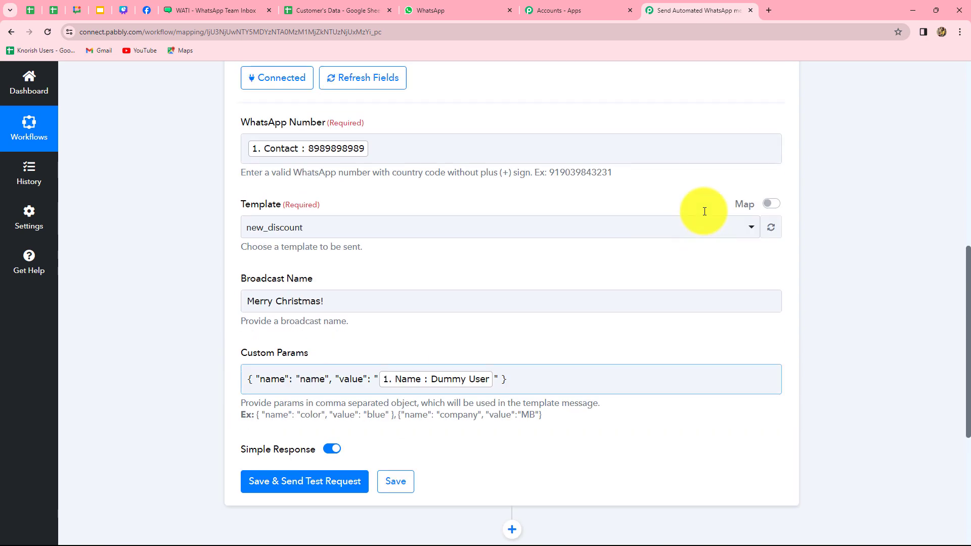
{"action": "scroll", "coordinate": [706, 212], "scroll_direction": "down", "scroll_amount": 5}
{"action": "scroll", "coordinate": [706, 212], "scroll_direction": "down", "scroll_amount": 4}
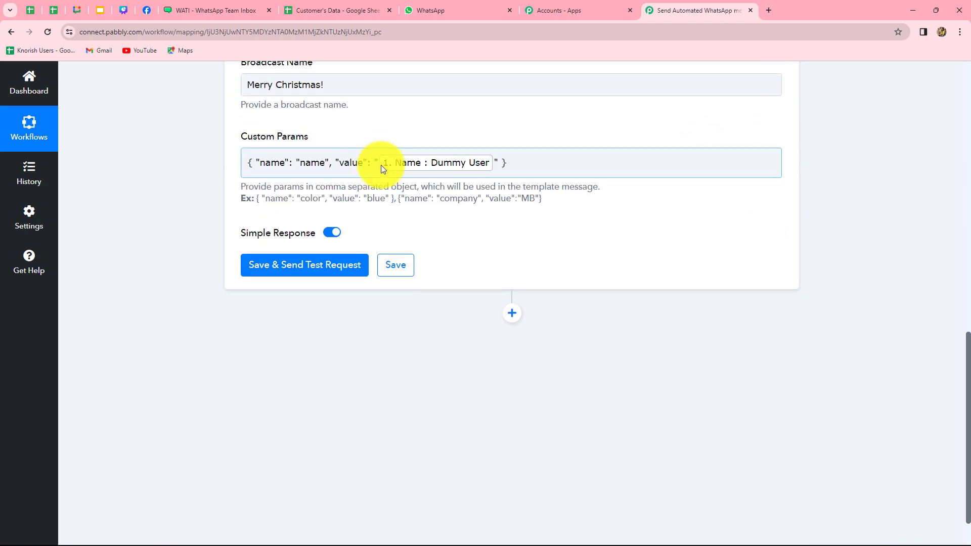
{"action": "left_click", "coordinate": [336, 265]}
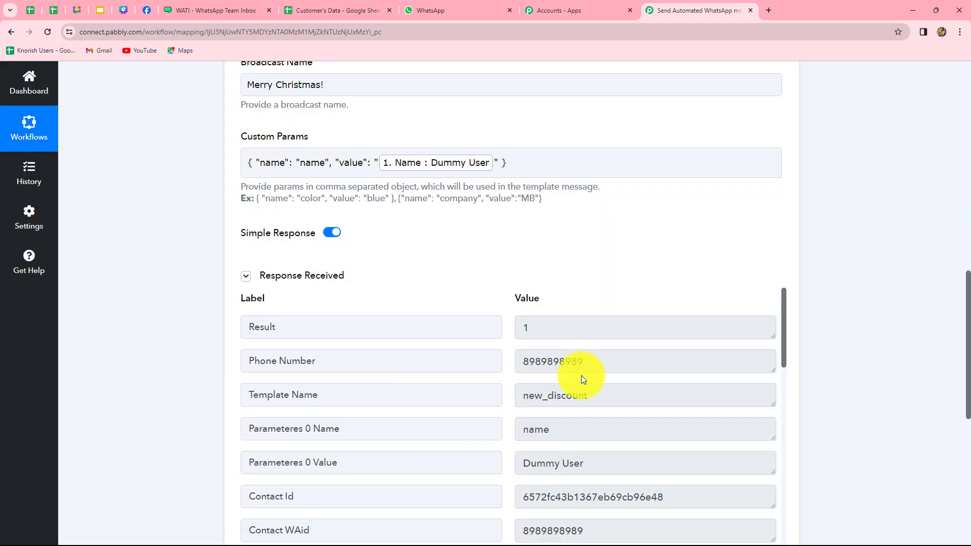
{"action": "scroll", "coordinate": [581, 375], "scroll_direction": "down", "scroll_amount": 3}
{"action": "scroll", "coordinate": [581, 376], "scroll_direction": "up", "scroll_amount": 1}
{"action": "left_click_drag", "start_coordinate": [681, 393], "coordinate": [511, 398]}
{"action": "left_click", "coordinate": [866, 423]}
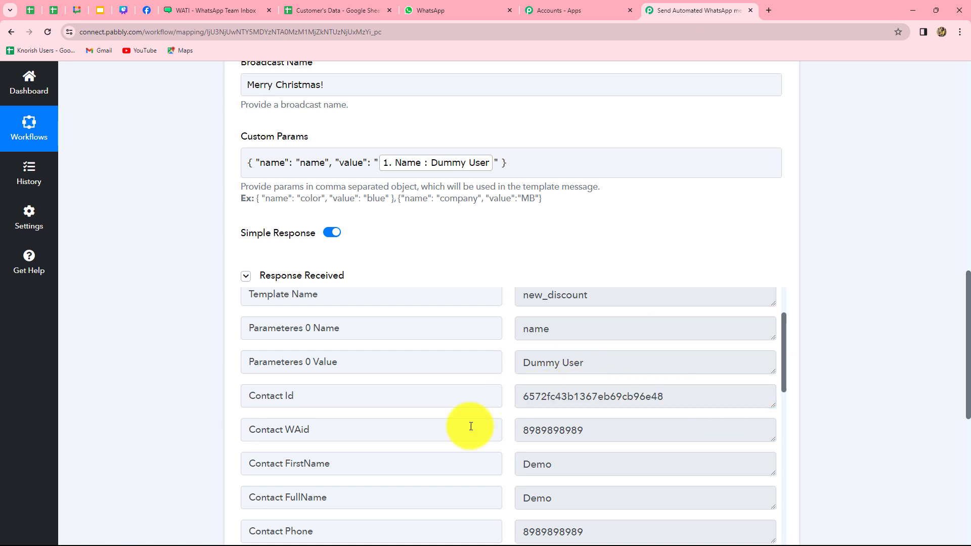
{"action": "scroll", "coordinate": [623, 414], "scroll_direction": "up", "scroll_amount": 2}
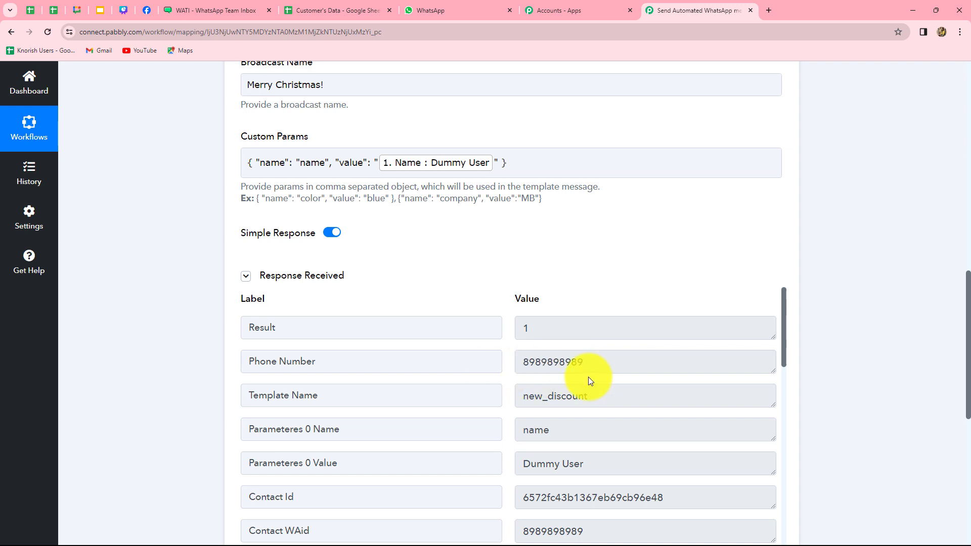
{"action": "key", "text": "ctrl+shift+Tab"}
{"action": "key", "text": "ctrl+shift+Tab"}
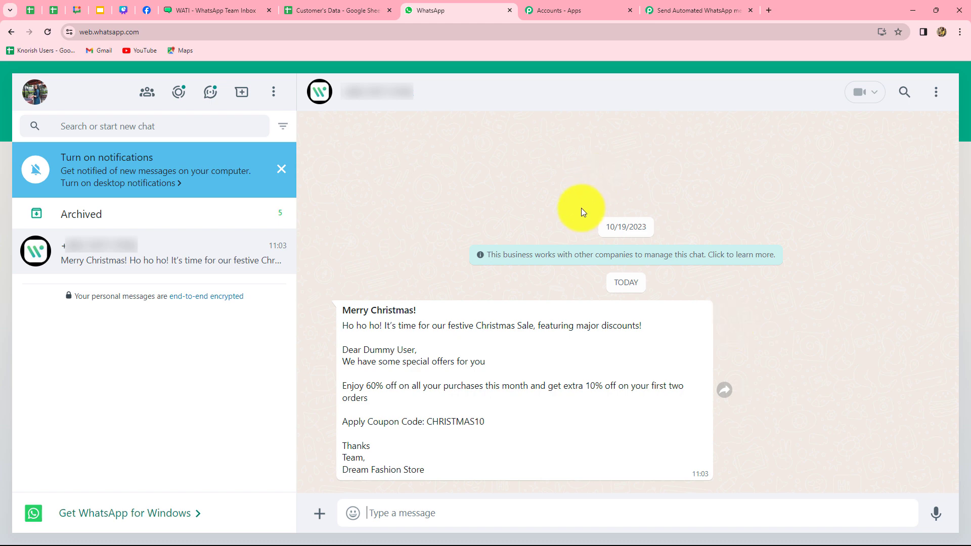
Step: Enable Send On Event for the Pabbly Connect Webhooks extension in the Customer's Data Google Sheet
{"action": "left_click", "coordinate": [304, 7]}
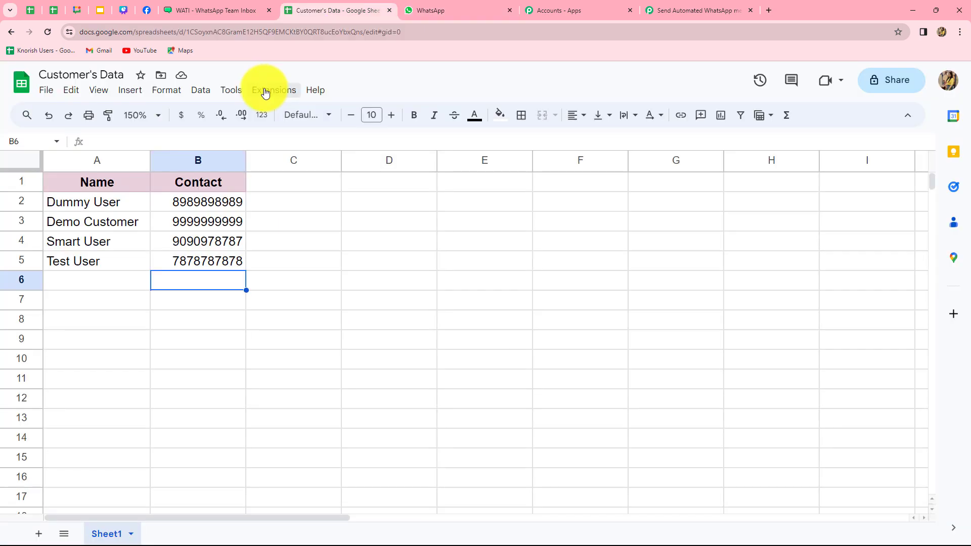
{"action": "left_click", "coordinate": [265, 93]}
{"action": "mouse_move", "coordinate": [383, 216]}
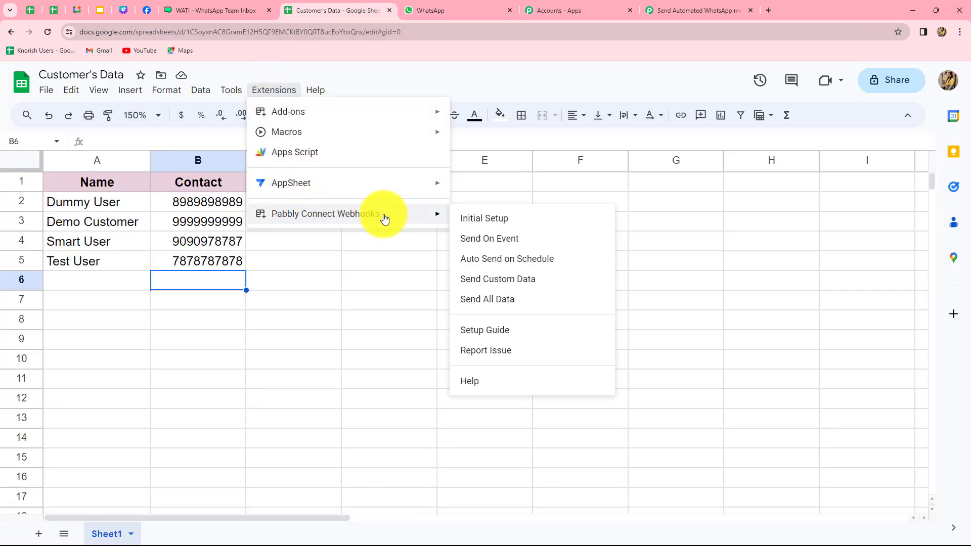
{"action": "left_click", "coordinate": [479, 245]}
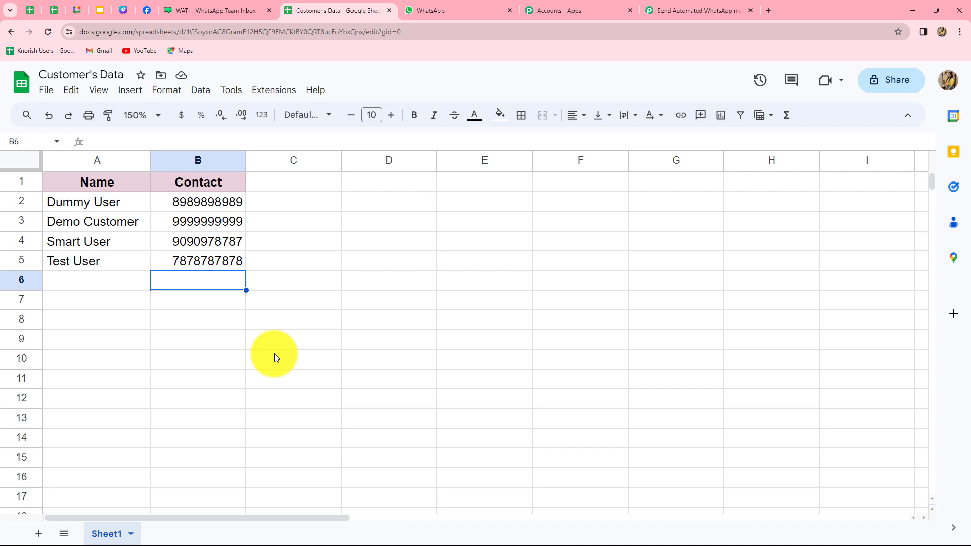
Step: Send all data from the Customer's Data sheet through the Pabbly Connect Webhooks extension
{"action": "left_click", "coordinate": [280, 95]}
{"action": "mouse_move", "coordinate": [375, 213]}
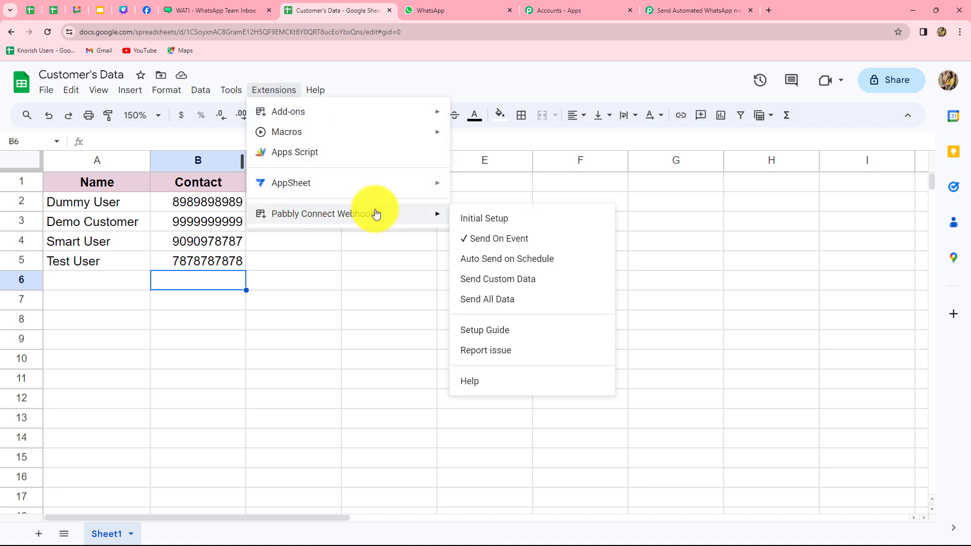
{"action": "left_click", "coordinate": [498, 301]}
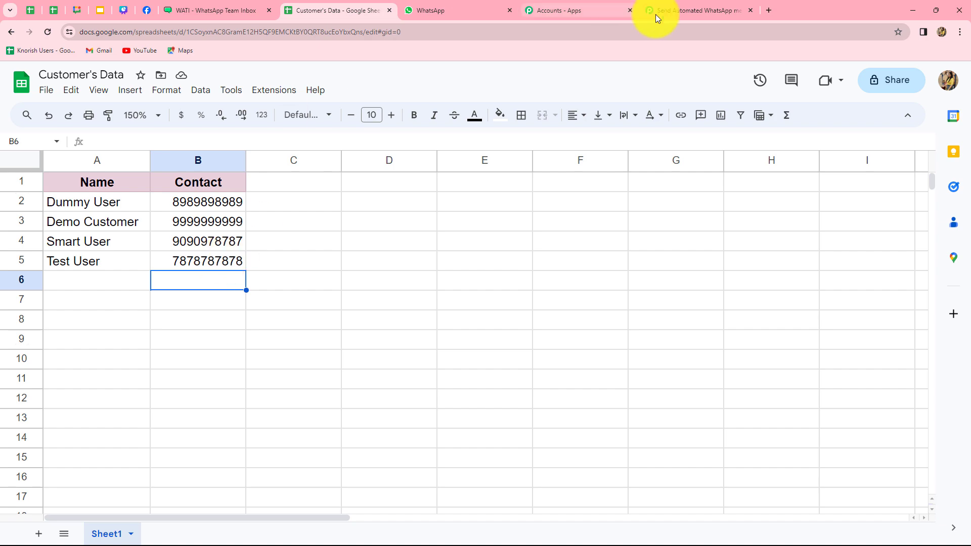
Step: Switch to the Pabbly Connect workflow and review its Google Sheets trigger and WATI action
{"action": "left_click", "coordinate": [691, 9]}
{"action": "scroll", "coordinate": [849, 351], "scroll_direction": "up", "scroll_amount": 4}
{"action": "scroll", "coordinate": [849, 352], "scroll_direction": "up", "scroll_amount": 8}
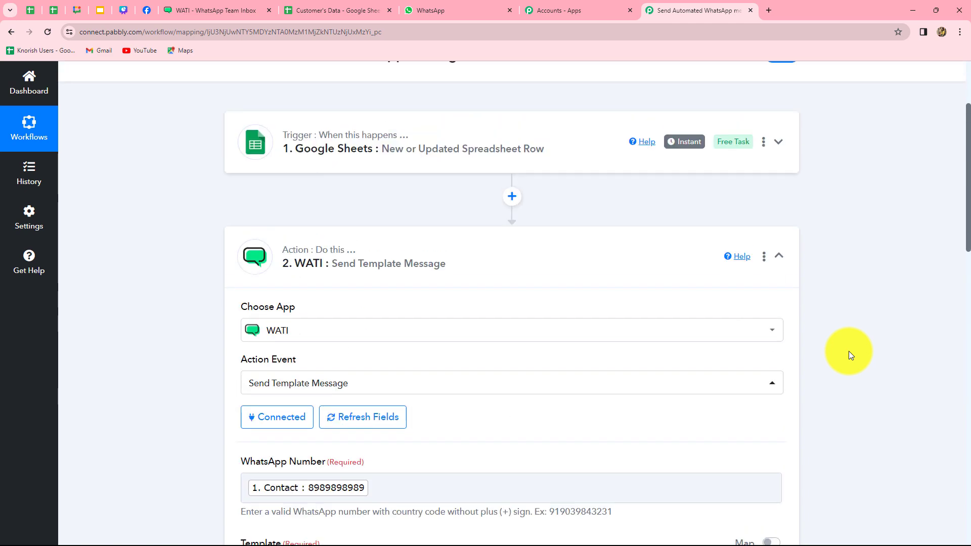